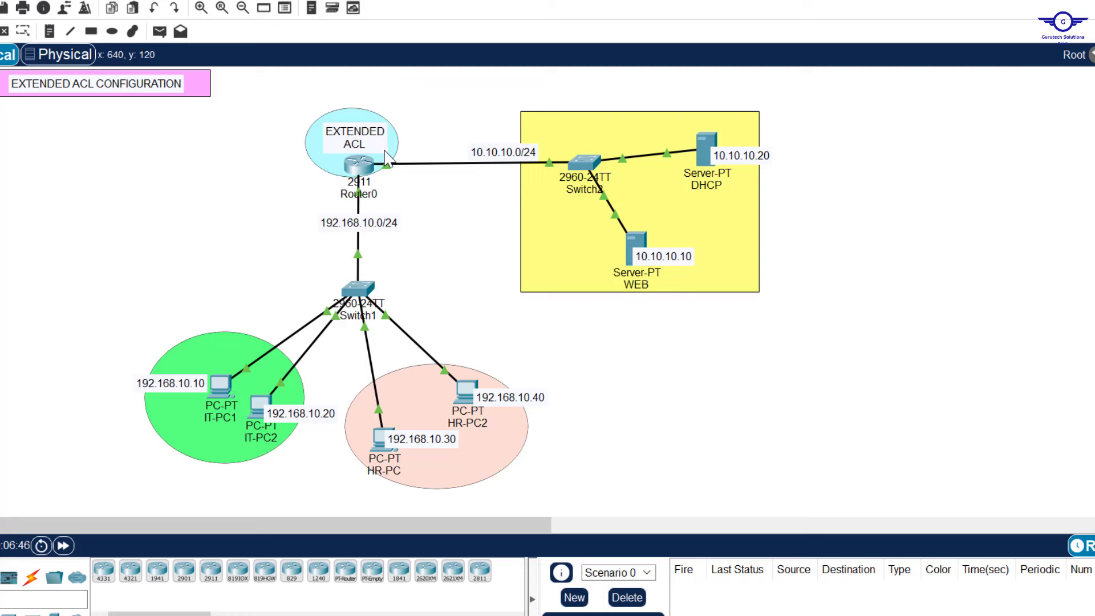
Step: Look over the whole topology and the ACLs- Standard + Extended topic in the CCNA training spreadsheet in Chrome
{"action": "left_click_drag", "start_coordinate": [193, 126], "coordinate": [795, 482]}
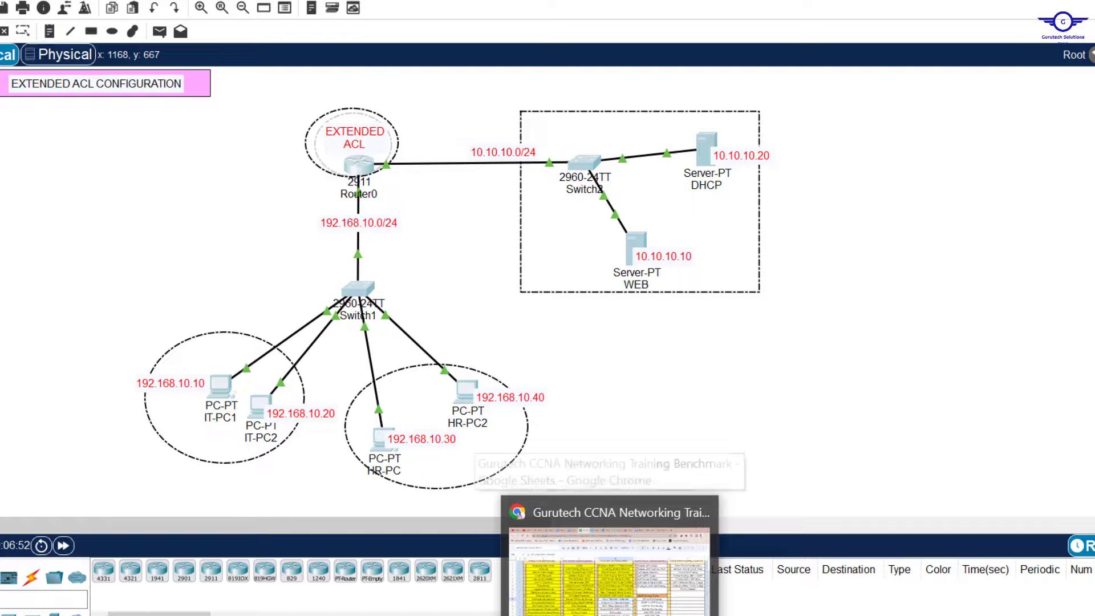
{"action": "left_click", "coordinate": [610, 613]}
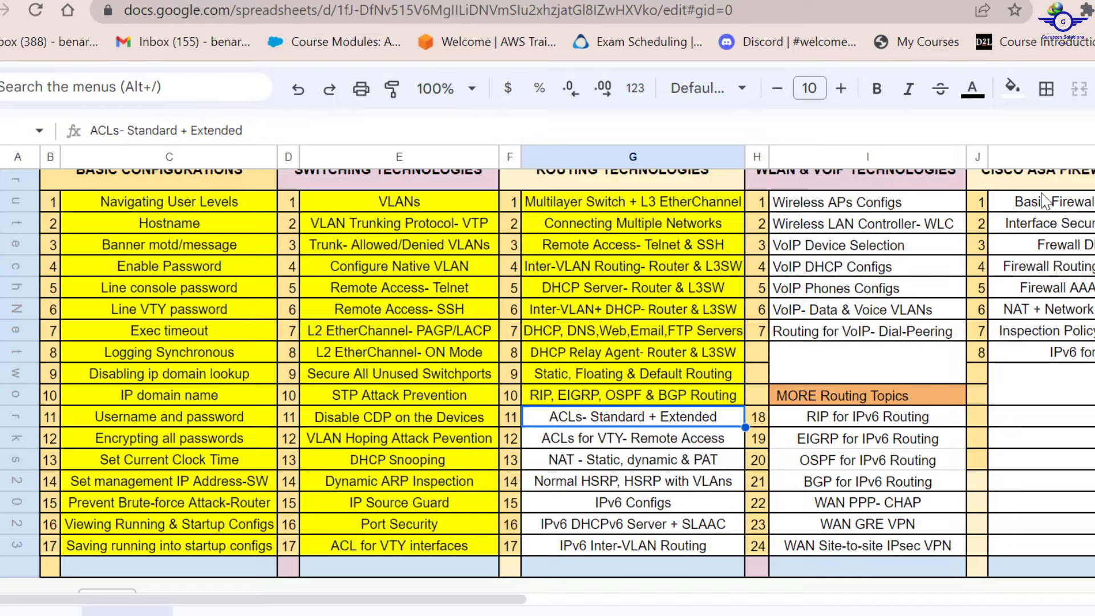
{"action": "key", "text": "alt+Tab"}
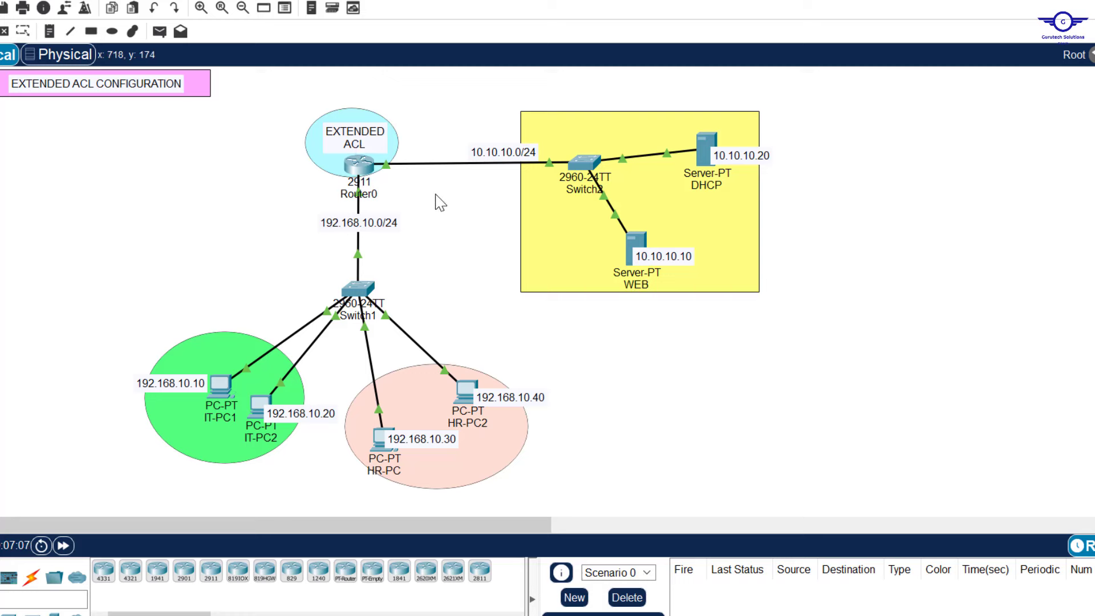
Step: Examine the HR department PCs and the 10.10.10.0/24 server network in the Packet Tracer topology
{"action": "left_click_drag", "start_coordinate": [341, 366], "coordinate": [568, 497]}
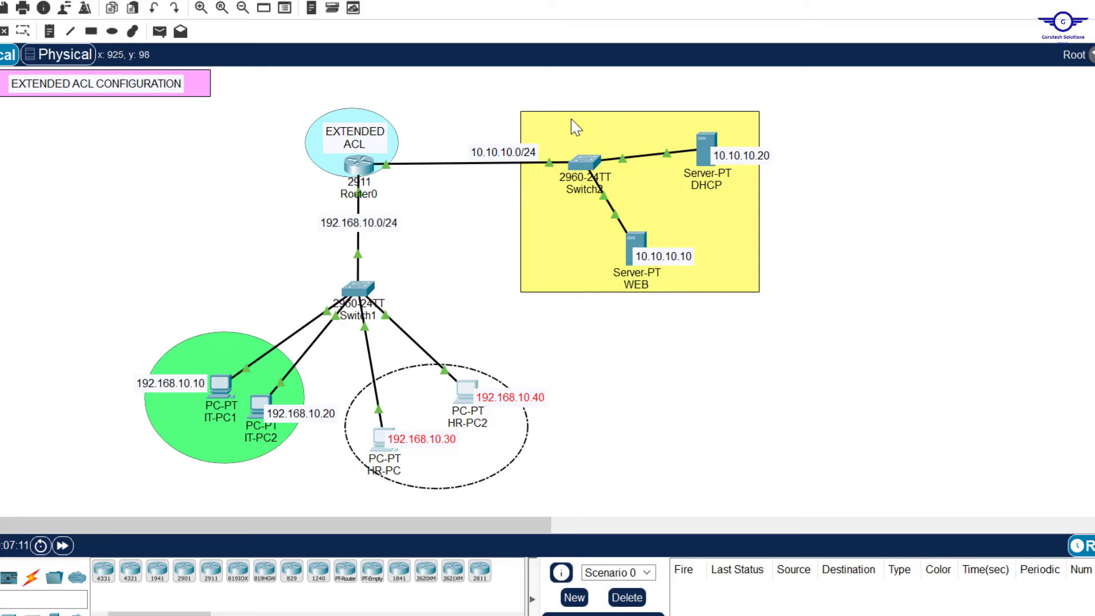
{"action": "left_click_drag", "start_coordinate": [489, 83], "coordinate": [802, 343]}
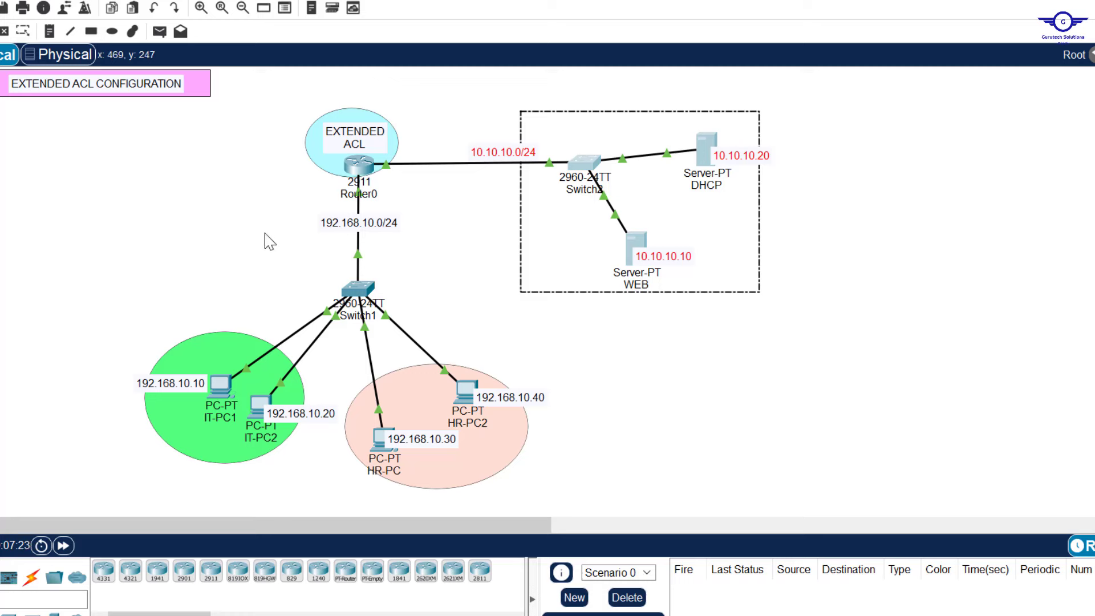
{"action": "left_click_drag", "start_coordinate": [337, 370], "coordinate": [607, 511]}
{"action": "left_click_drag", "start_coordinate": [834, 142], "coordinate": [698, 191]}
{"action": "left_click", "coordinate": [521, 325]}
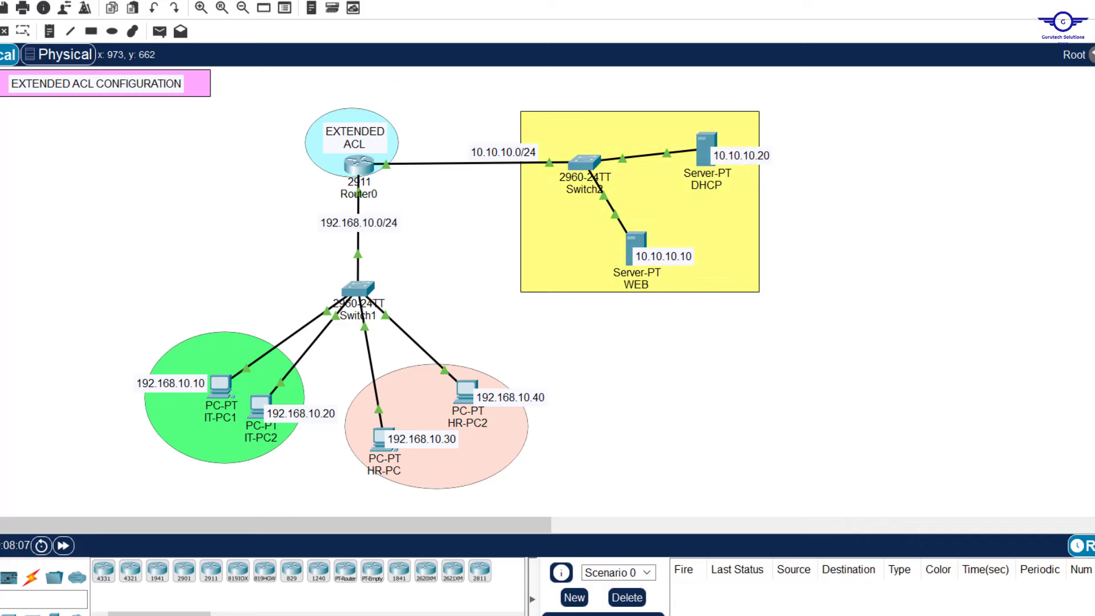
Step: Bring up config-guide.txt in Notepad and highlight the first task, drawing and commenting the topology
{"action": "key", "text": "alt+Tab"}
{"action": "left_click_drag", "start_coordinate": [759, 290], "coordinate": [560, 281]}
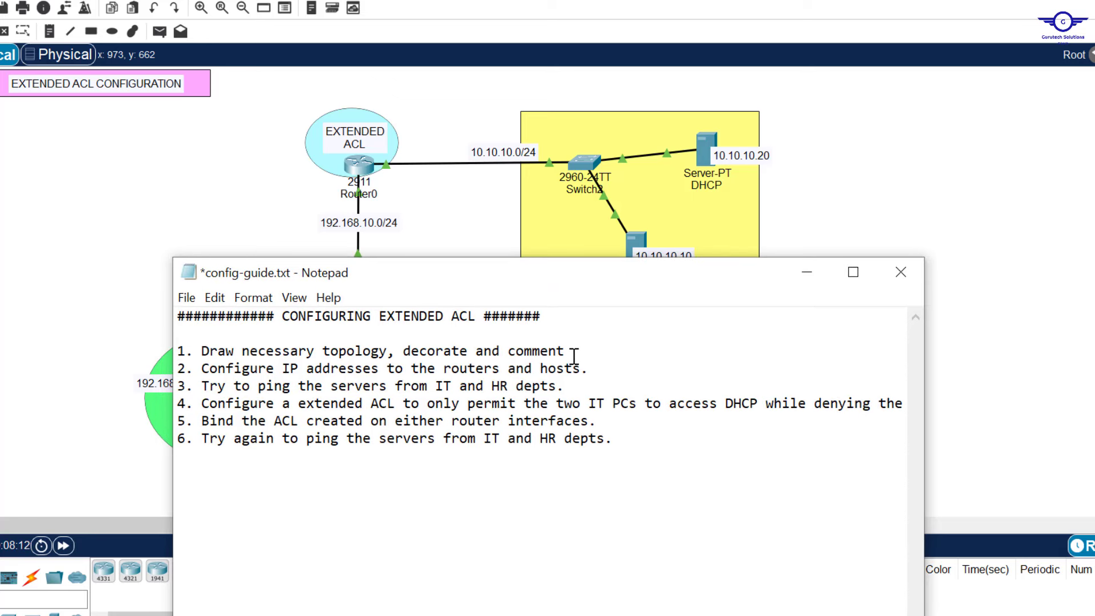
{"action": "left_click_drag", "start_coordinate": [572, 350], "coordinate": [196, 354]}
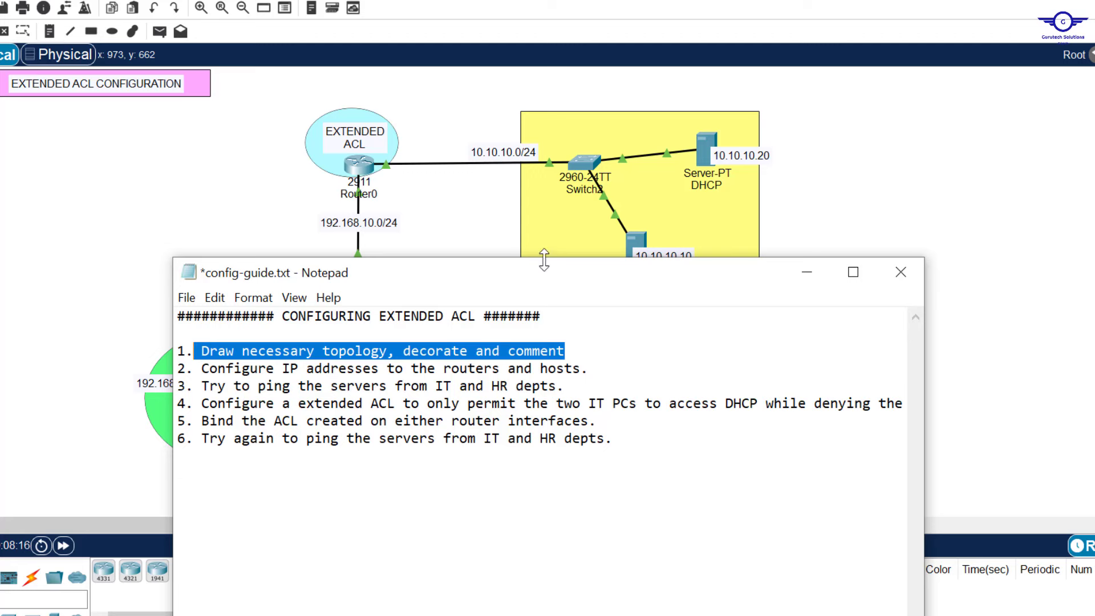
{"action": "left_click", "coordinate": [443, 229]}
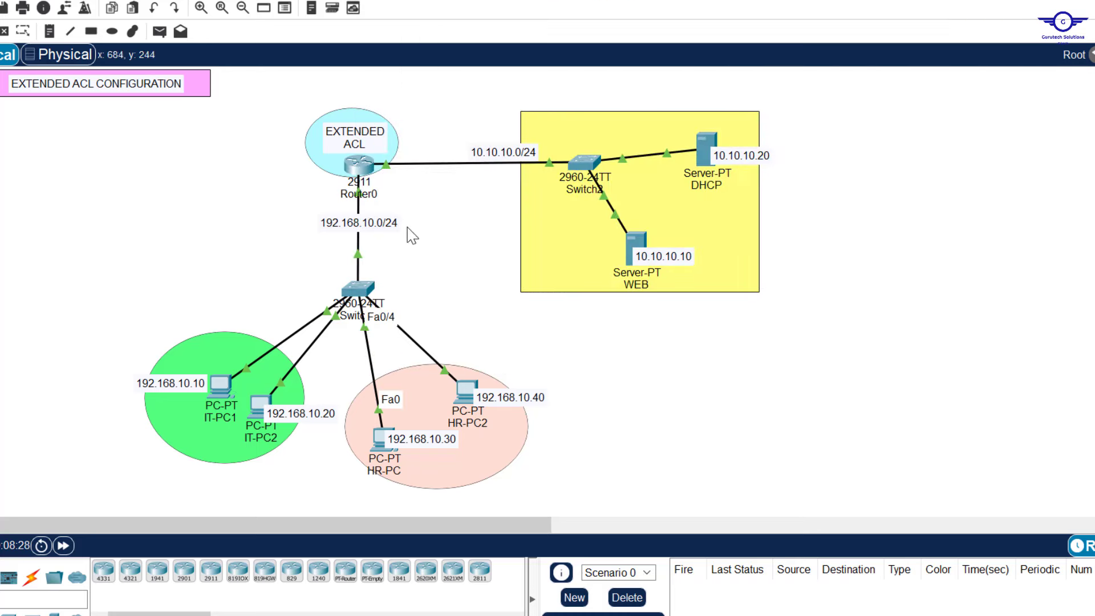
Step: Review the server network, the IT and HR host groups, and the 192.168.10.0/24 network label in Packet Tracer
{"action": "left_click_drag", "start_coordinate": [496, 108], "coordinate": [800, 327]}
{"action": "left_click_drag", "start_coordinate": [142, 272], "coordinate": [500, 502]}
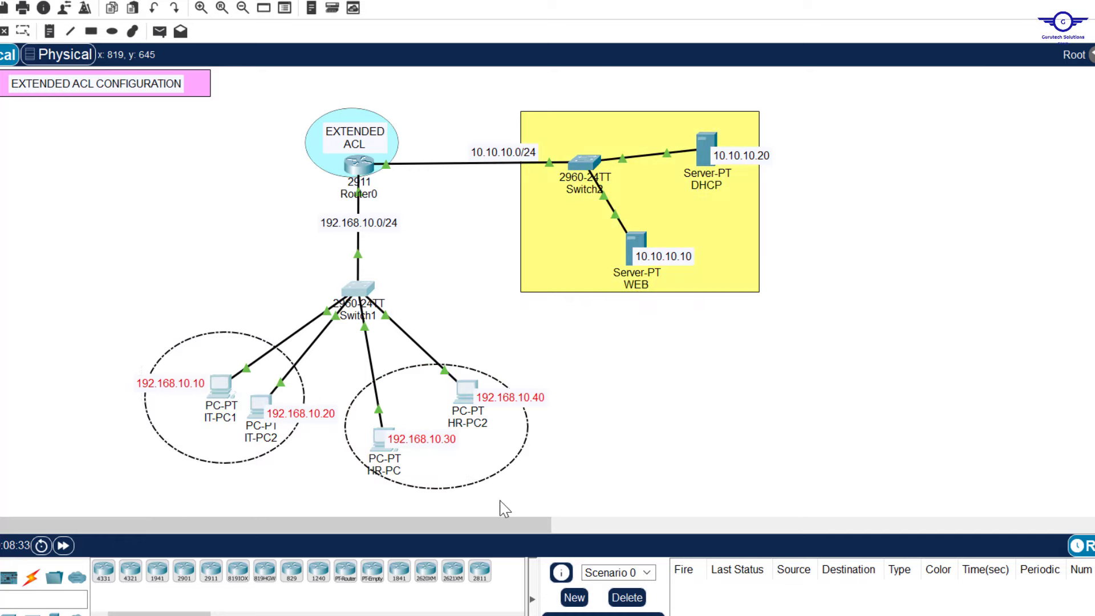
{"action": "left_click", "coordinate": [415, 278]}
{"action": "left_click", "coordinate": [360, 223]}
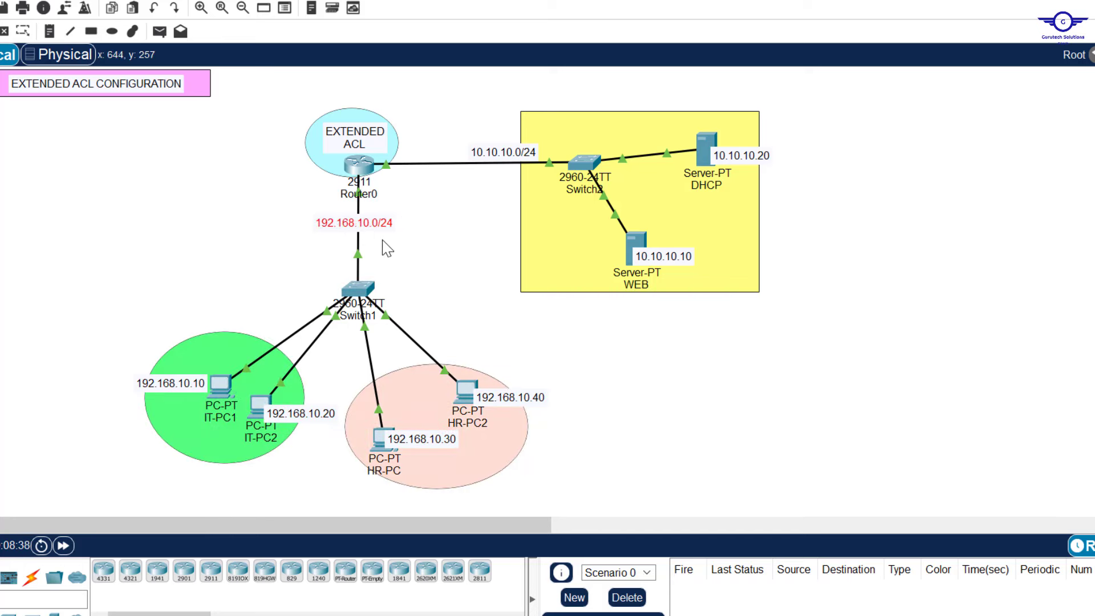
{"action": "left_click_drag", "start_coordinate": [346, 365], "coordinate": [577, 488]}
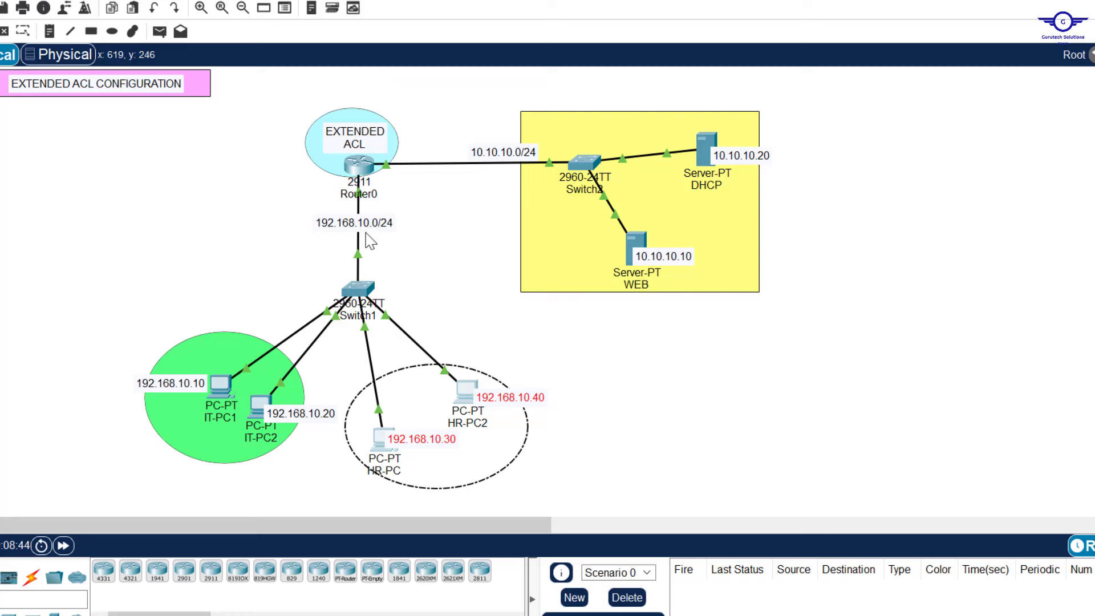
{"action": "mouse_move", "coordinate": [353, 223]}
{"action": "left_mouse_down"}
{"action": "mouse_move", "coordinate": [369, 222]}
{"action": "mouse_move", "coordinate": [356, 221]}
{"action": "left_mouse_up"}
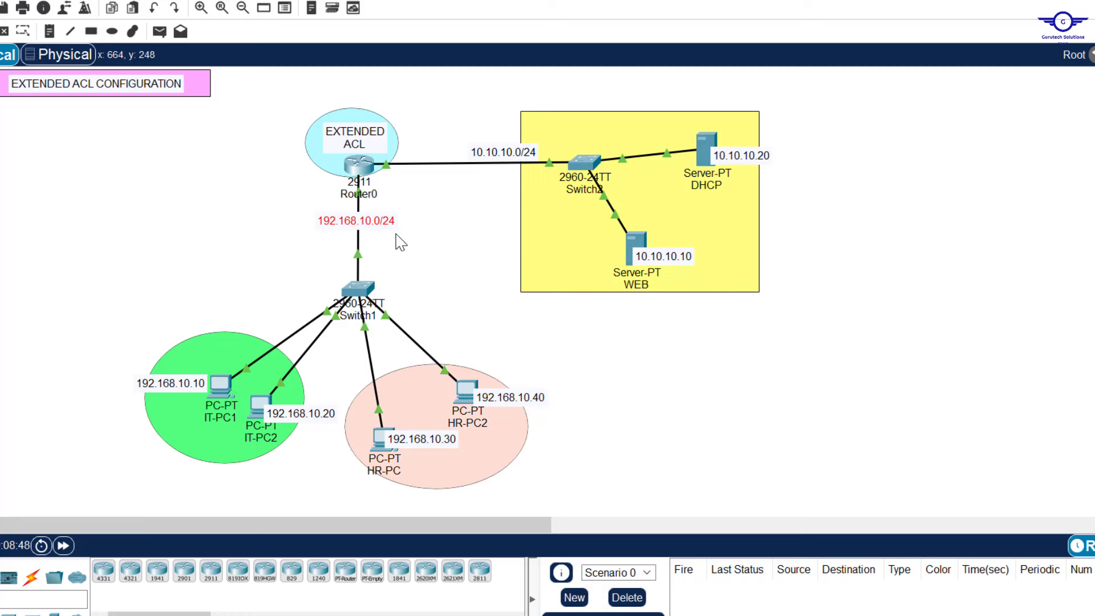
Step: Highlight the second task, configuring IP addresses on the routers and hosts, in config-guide.txt in Notepad
{"action": "key", "text": "alt+Tab"}
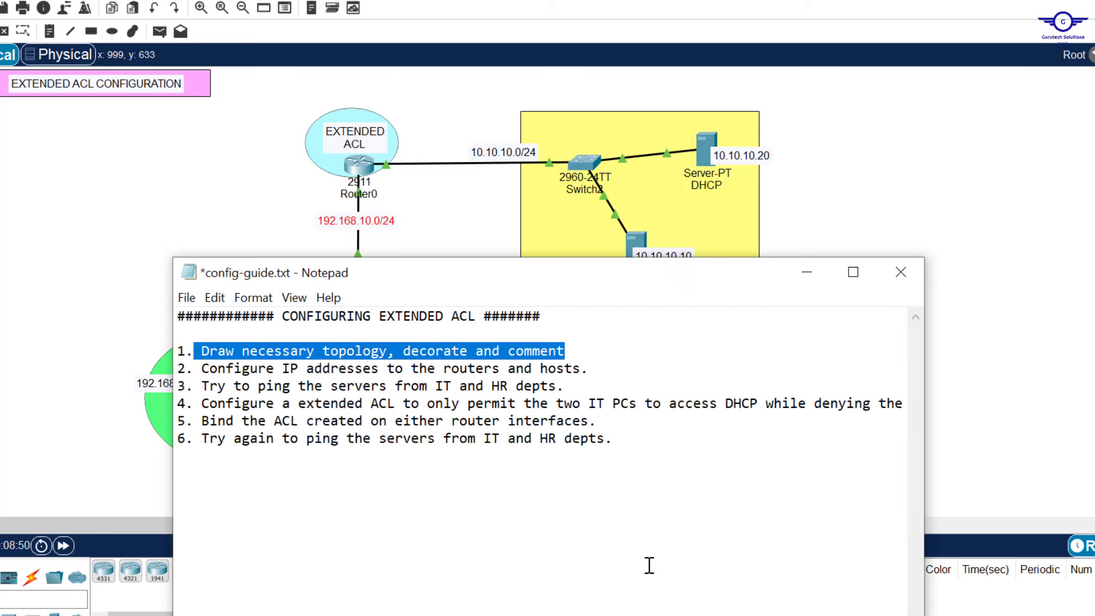
{"action": "left_click_drag", "start_coordinate": [591, 377], "coordinate": [210, 371]}
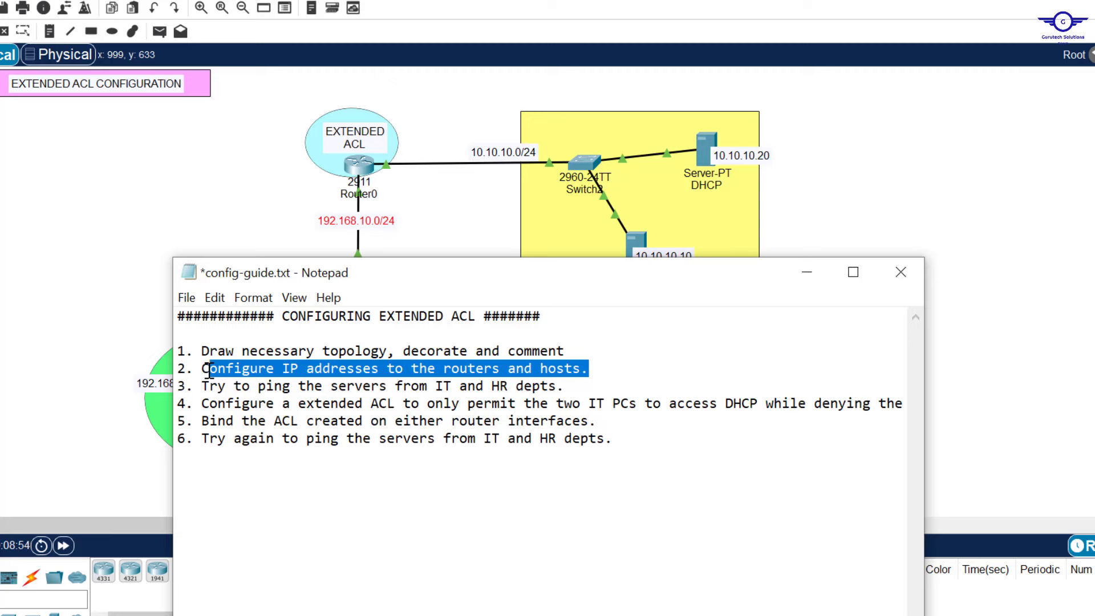
{"action": "left_click", "coordinate": [477, 222]}
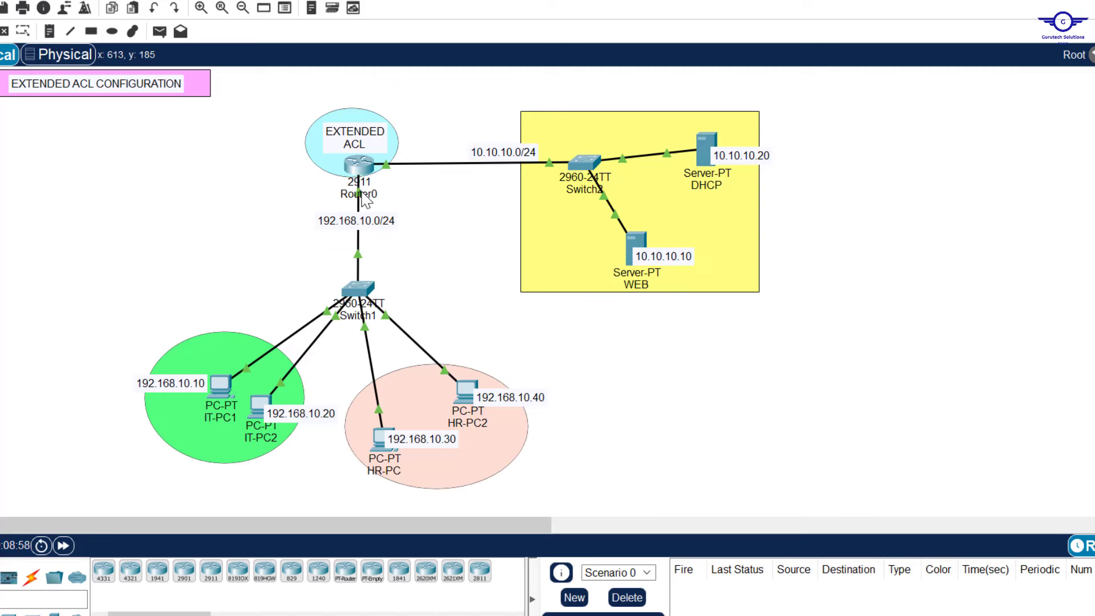
Step: Review the addressing of the router, hosts and servers in Packet Tracer, and shift the 192.168.10.20 label closer to IT-PC2
{"action": "mouse_move", "coordinate": [358, 194]}
{"action": "mouse_move", "coordinate": [391, 170]}
{"action": "left_click_drag", "start_coordinate": [120, 325], "coordinate": [536, 516]}
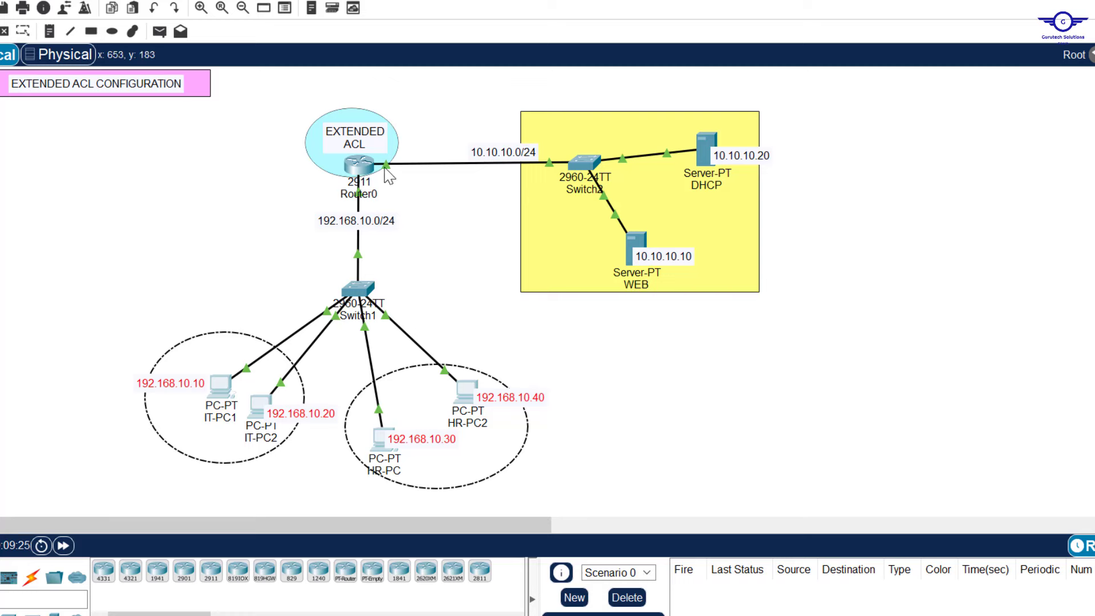
{"action": "left_click_drag", "start_coordinate": [500, 96], "coordinate": [822, 317]}
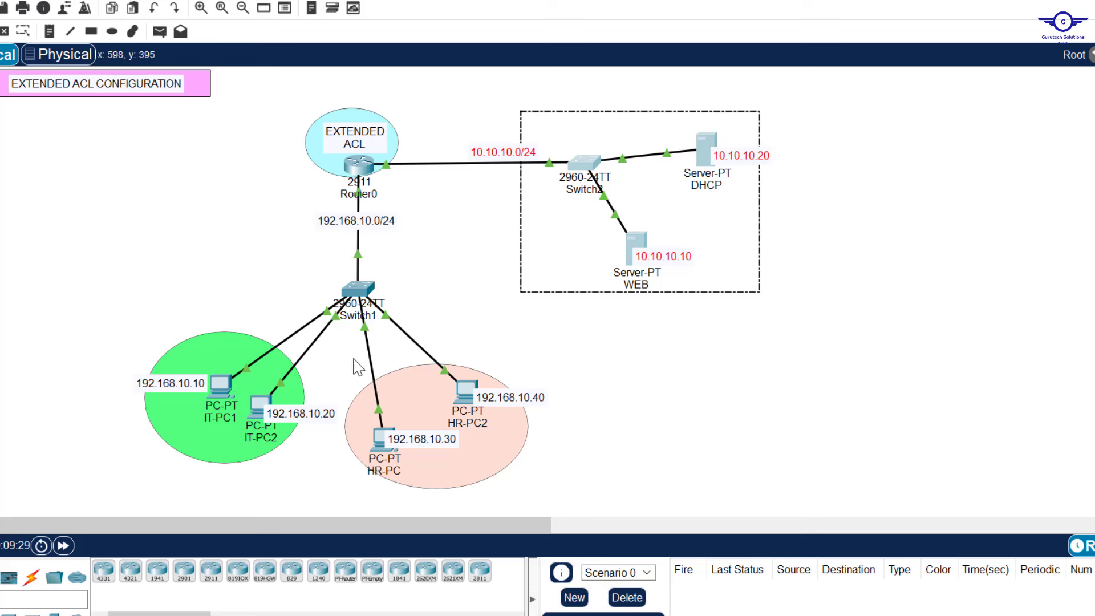
{"action": "left_click", "coordinate": [334, 367]}
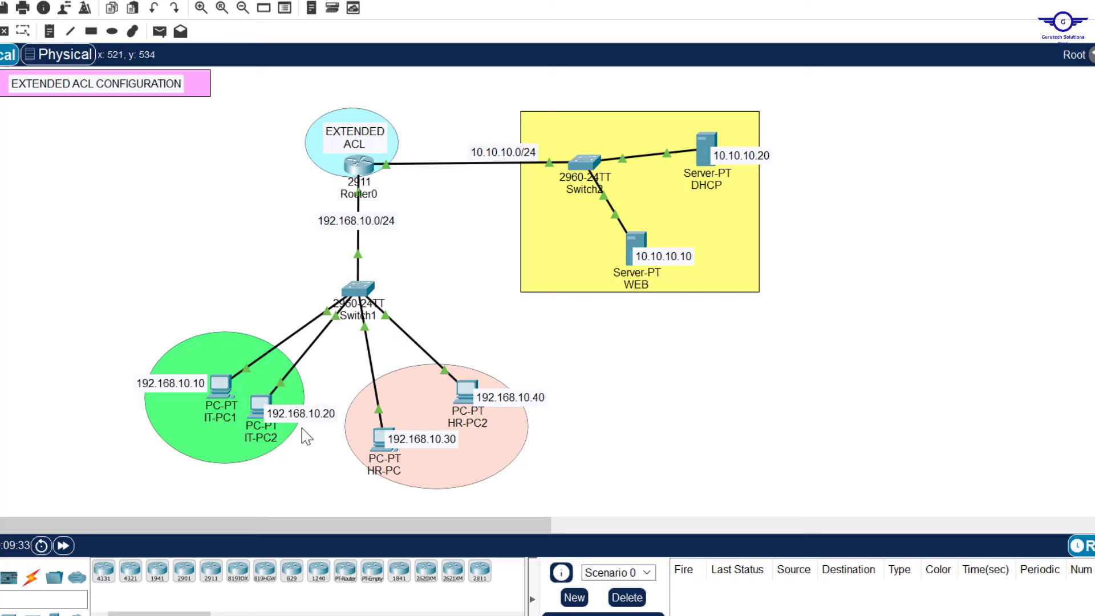
{"action": "left_click_drag", "start_coordinate": [302, 412], "coordinate": [287, 410]}
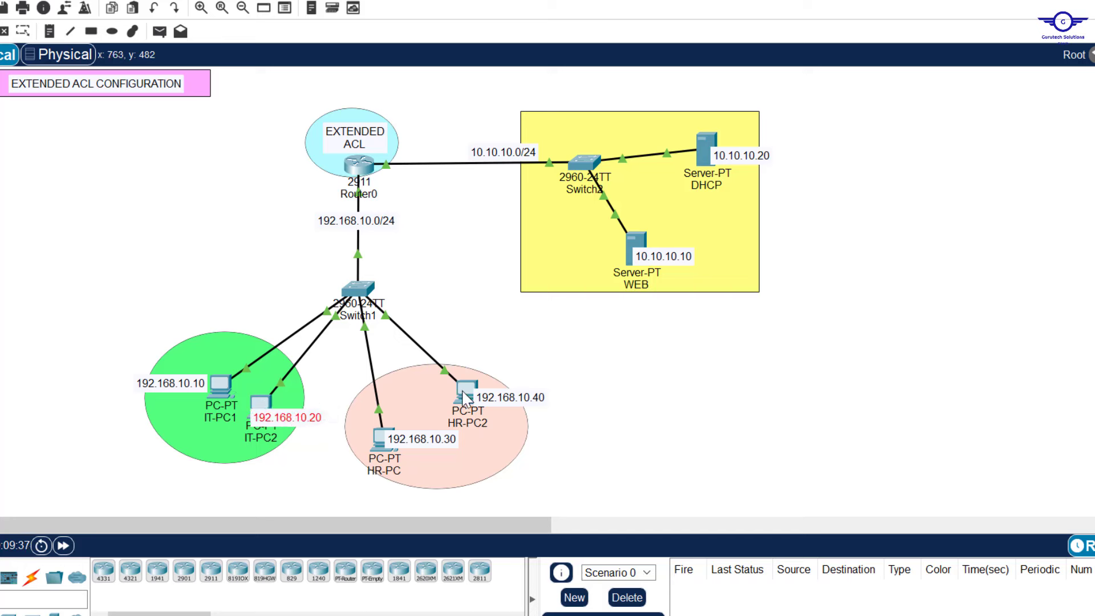
{"action": "mouse_move", "coordinate": [467, 395]}
{"action": "mouse_move", "coordinate": [705, 145]}
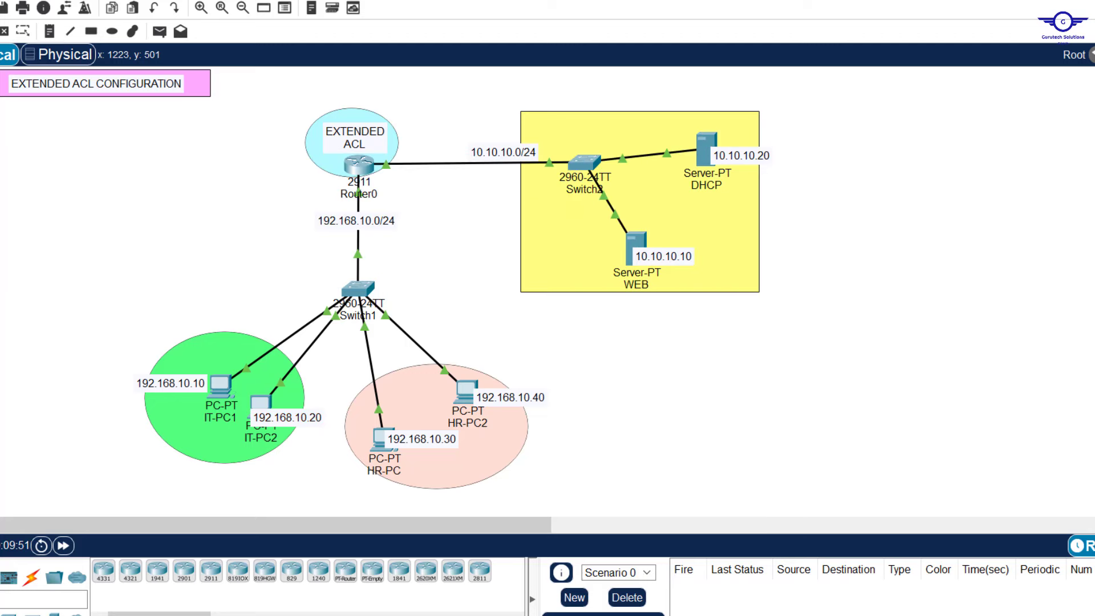
Step: Highlight the third task, pinging the servers from the IT and HR departments, in config-guide.txt in Notepad
{"action": "key", "text": "alt+Tab"}
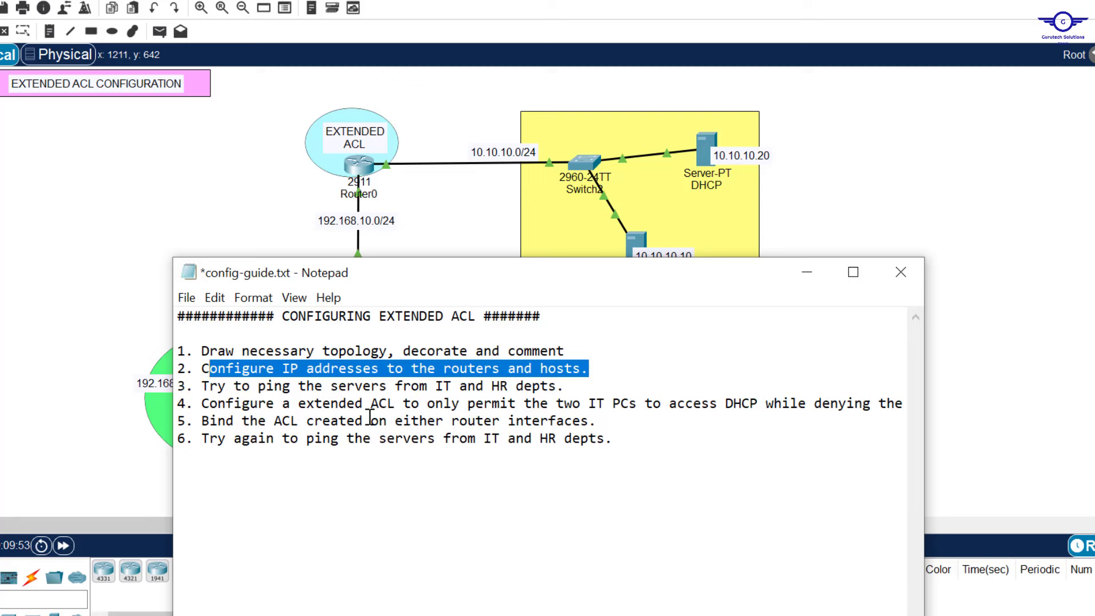
{"action": "left_click_drag", "start_coordinate": [204, 387], "coordinate": [575, 388]}
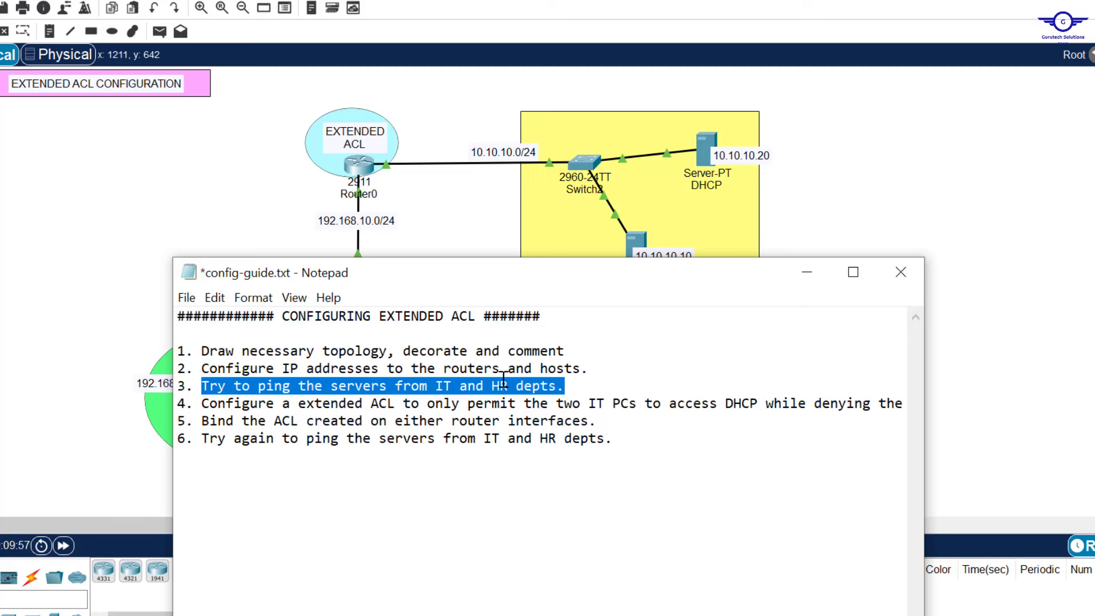
{"action": "left_click", "coordinate": [458, 223]}
Step: Open the Command Prompt on IT-PC1 in Packet Tracer and ping the WEB server at 10.10.10.10
{"action": "left_click", "coordinate": [220, 387]}
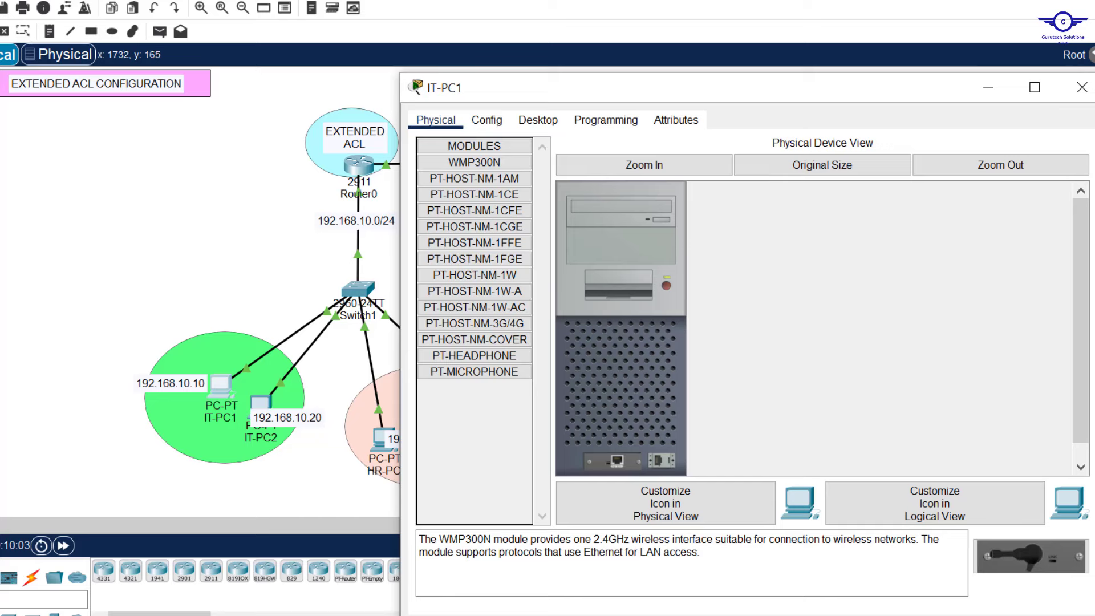
{"action": "left_click", "coordinate": [538, 120]}
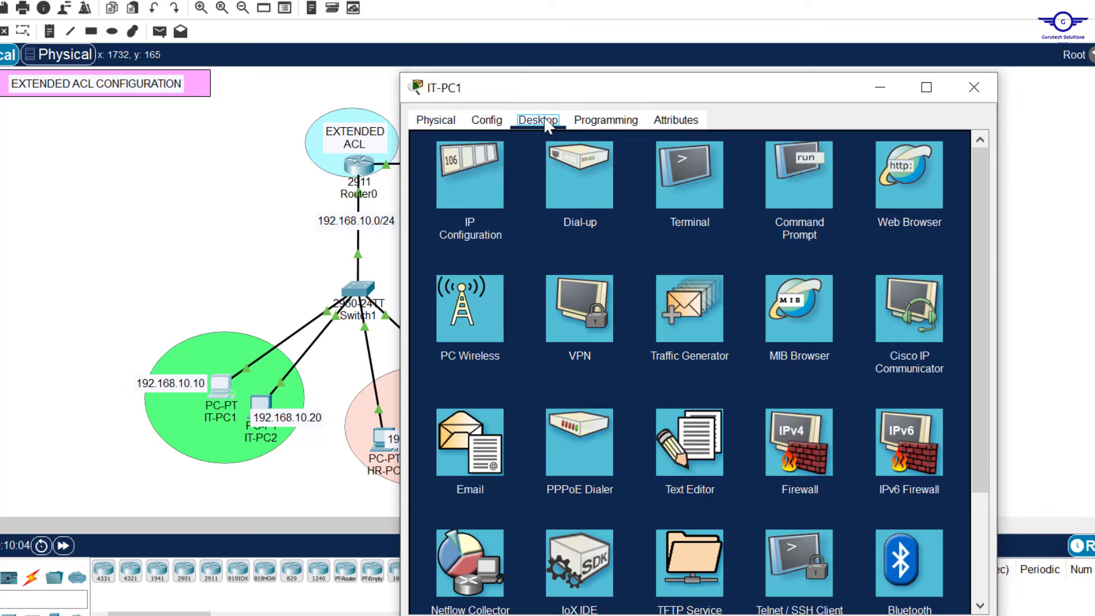
{"action": "left_click", "coordinate": [824, 167]}
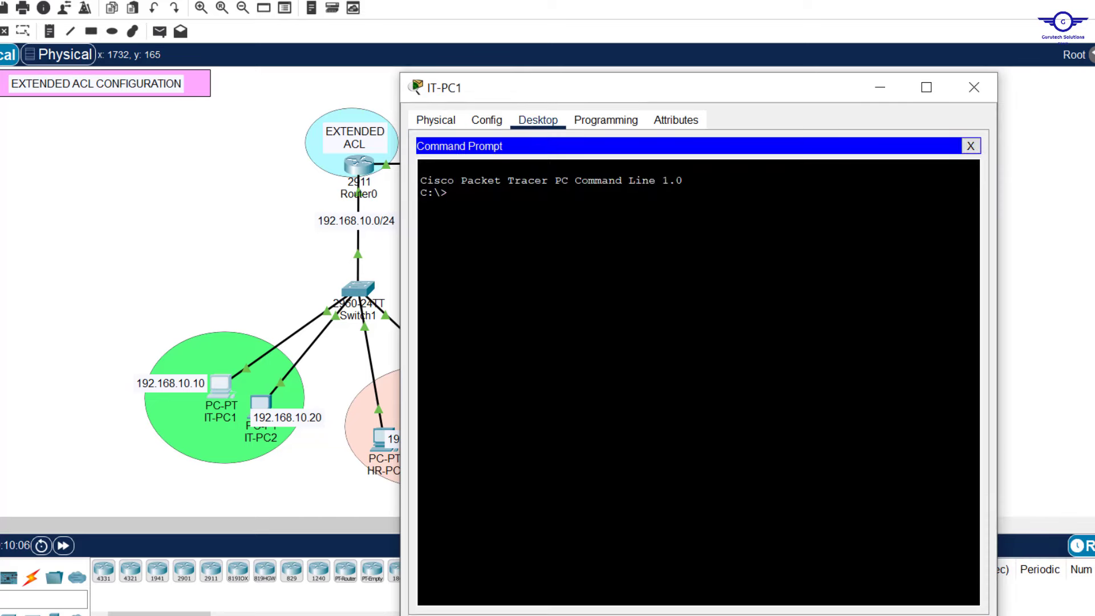
{"action": "type", "text": "ping 10.10.10."}
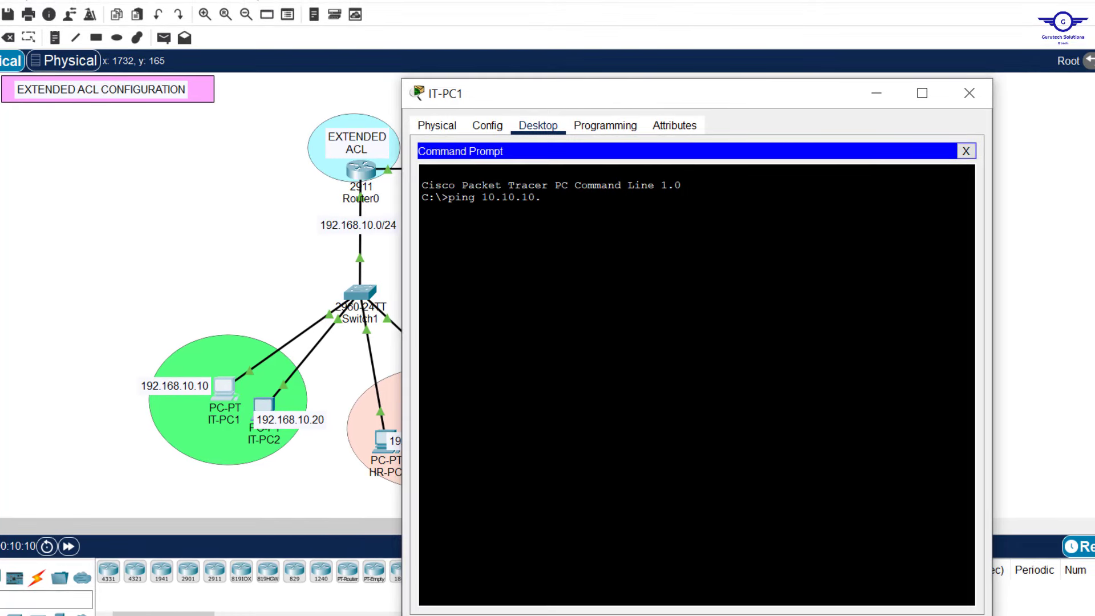
{"action": "type", "text": "10"}
{"action": "key", "text": "Return"}
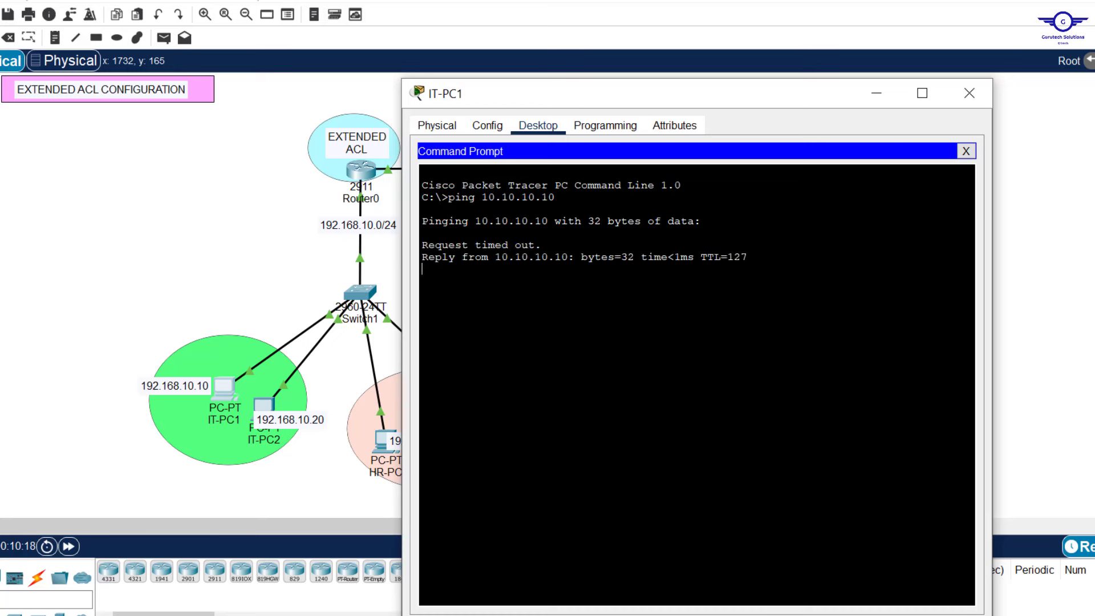
Step: Stop the running ping on IT-PC1 and ping the DHCP server at 10.10.10.20
{"action": "key", "text": "ctrl+c"}
{"action": "key", "text": "Up"}
{"action": "key", "text": "BackSpace"}
{"action": "key", "text": "BackSpace"}
{"action": "type", "text": "20"}
{"action": "key", "text": "Return"}
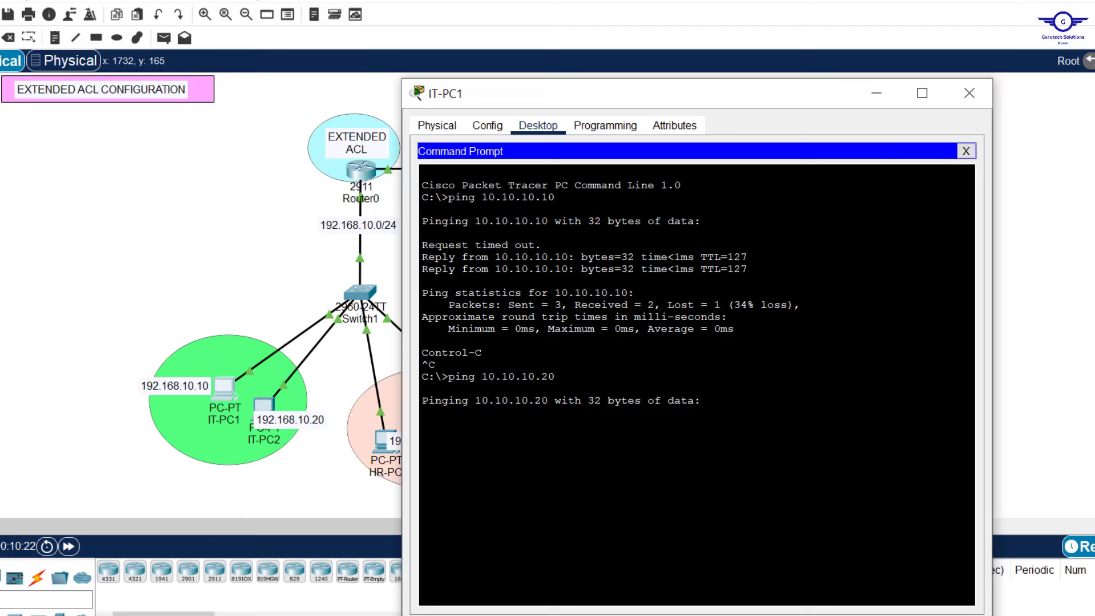
{"action": "left_click", "coordinate": [1035, 231]}
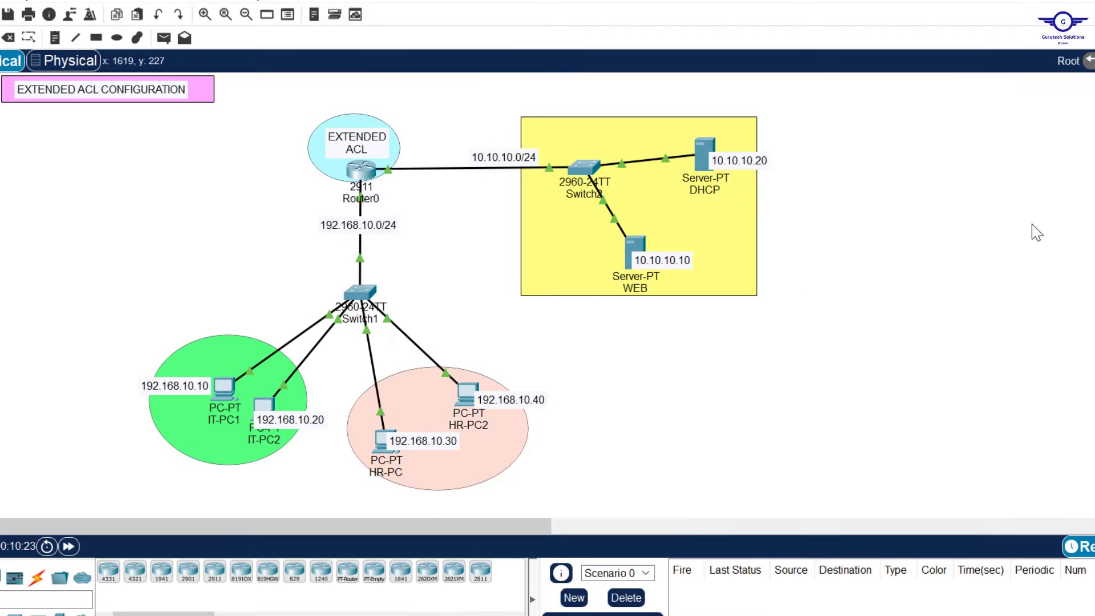
Step: Open the Command Prompt on HR-PC2 and ping the DHCP server at 10.10.10.20
{"action": "left_click", "coordinate": [467, 394]}
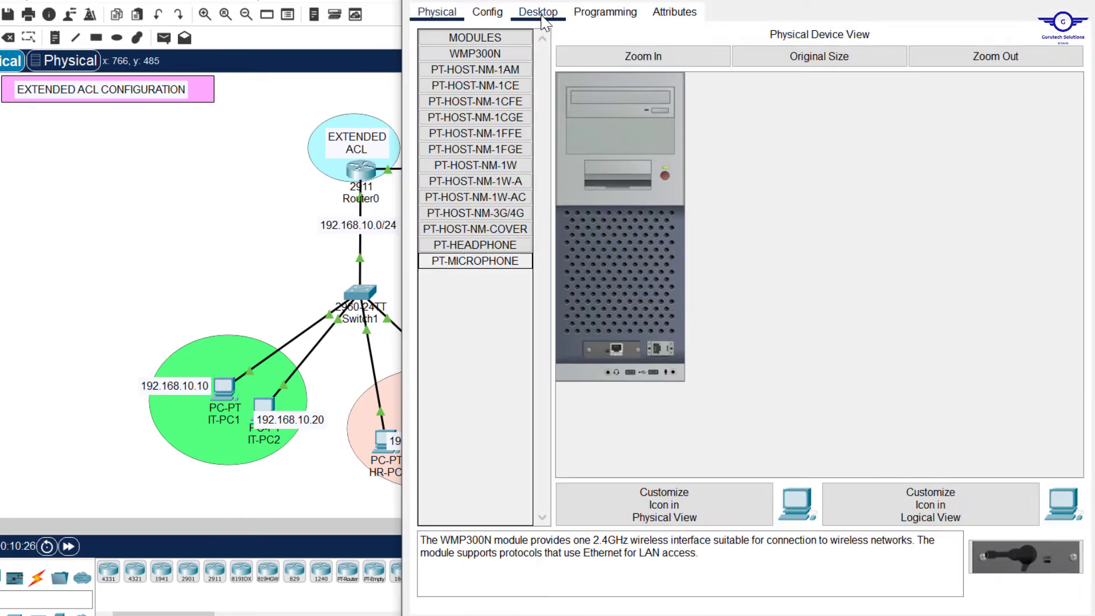
{"action": "left_click", "coordinate": [542, 17]}
{"action": "left_click", "coordinate": [883, 60]}
{"action": "type", "text": "ping 10.10.10.20"}
{"action": "key", "text": "Return"}
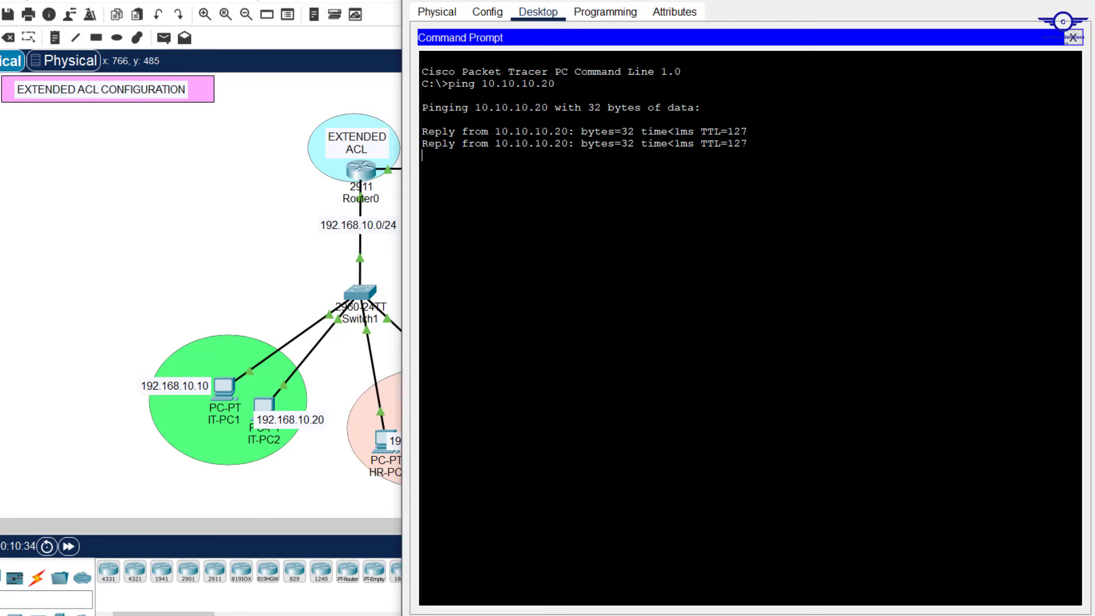
Step: Stop the running ping on HR-PC2, ping the WEB server at 10.10.10.10, and check the ping output on IT-PC1
{"action": "key", "text": "ctrl+c"}
{"action": "key", "text": "Up"}
{"action": "key", "text": "BackSpace"}
{"action": "key", "text": "BackSpace"}
{"action": "type", "text": "10"}
{"action": "key", "text": "Return"}
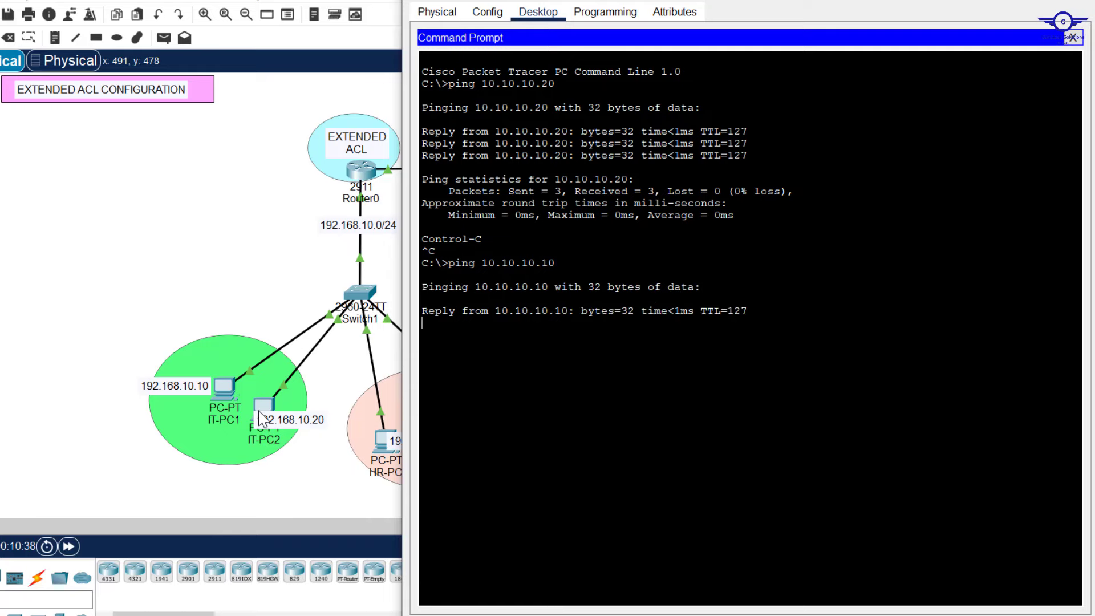
{"action": "left_click", "coordinate": [221, 386]}
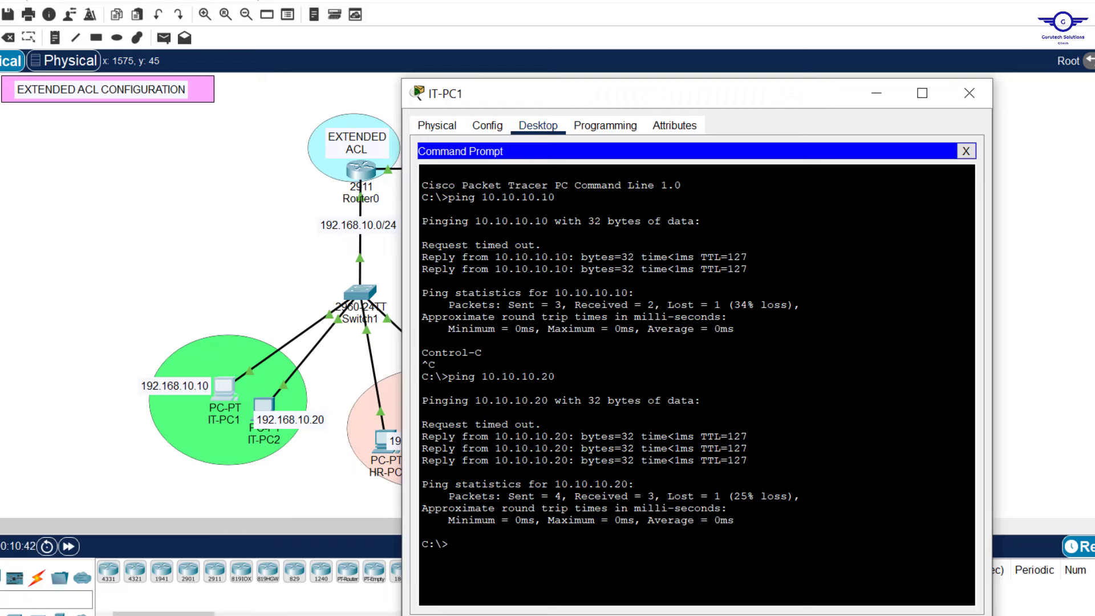
{"action": "left_click", "coordinate": [1025, 258]}
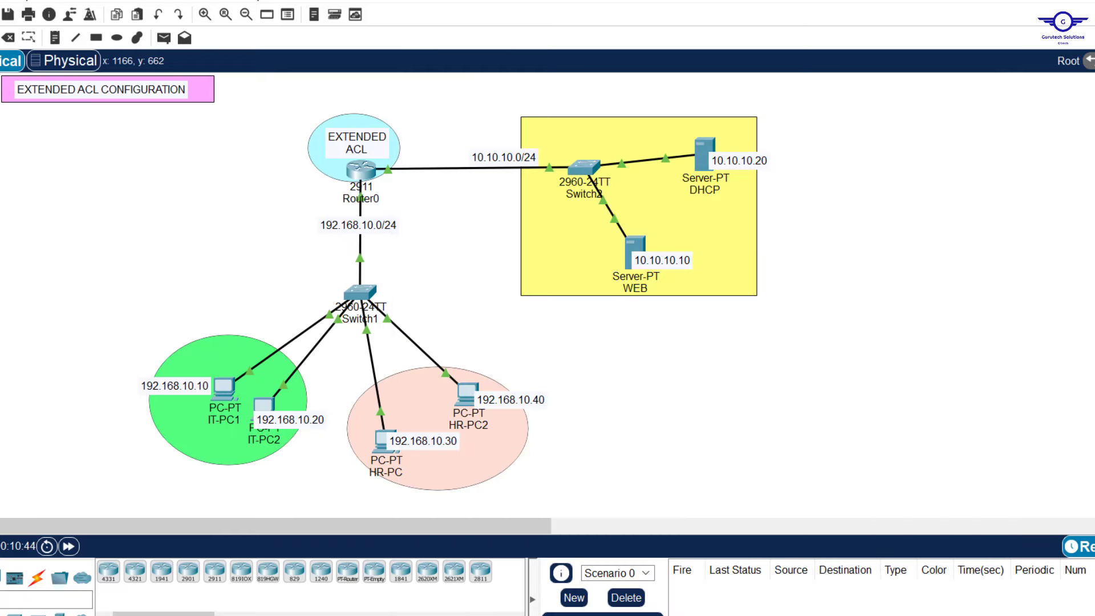
Step: Review step 4 of the Notepad configuration guide and highlight the IT department's PCs in the Packet Tracer topology
{"action": "key", "text": "alt+Tab"}
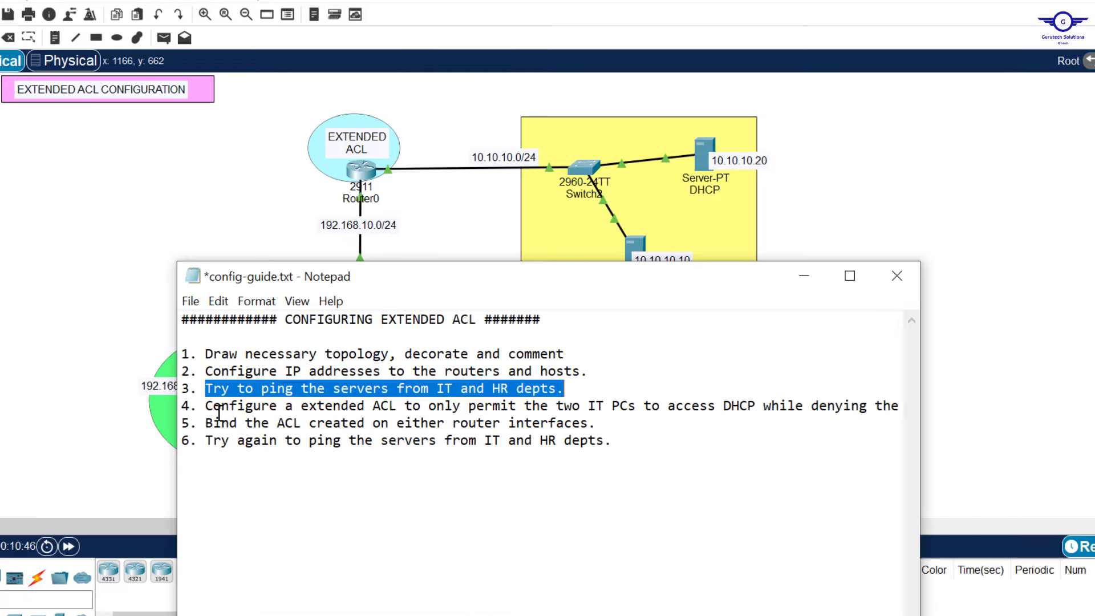
{"action": "left_click_drag", "start_coordinate": [216, 407], "coordinate": [887, 409]}
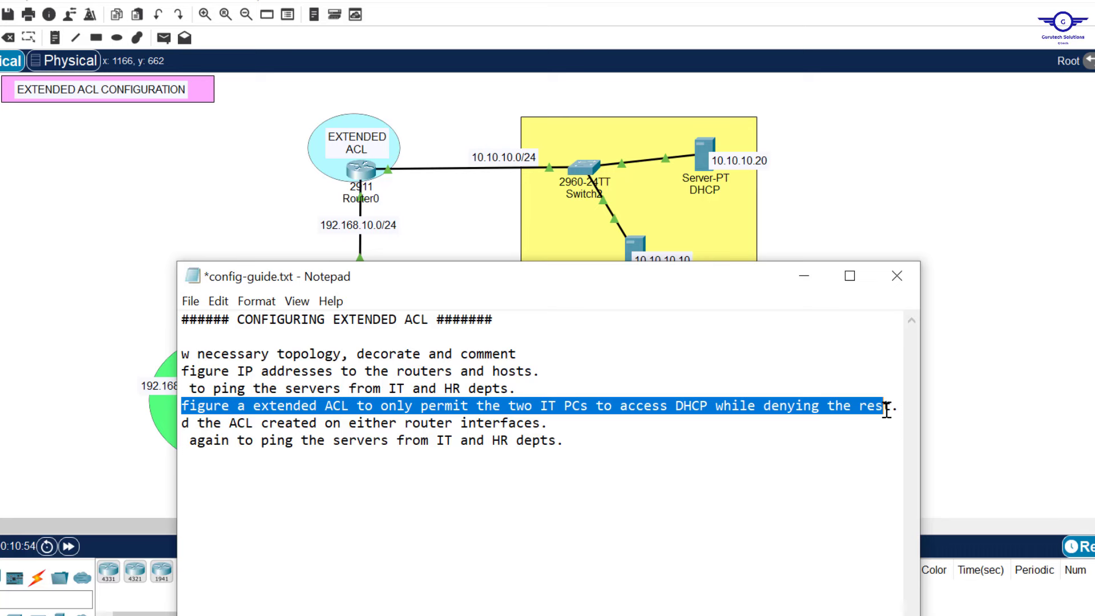
{"action": "mouse_move", "coordinate": [887, 409]}
{"action": "left_mouse_down"}
{"action": "mouse_move", "coordinate": [941, 416]}
{"action": "mouse_move", "coordinate": [903, 403]}
{"action": "left_mouse_up"}
{"action": "left_click", "coordinate": [980, 138]}
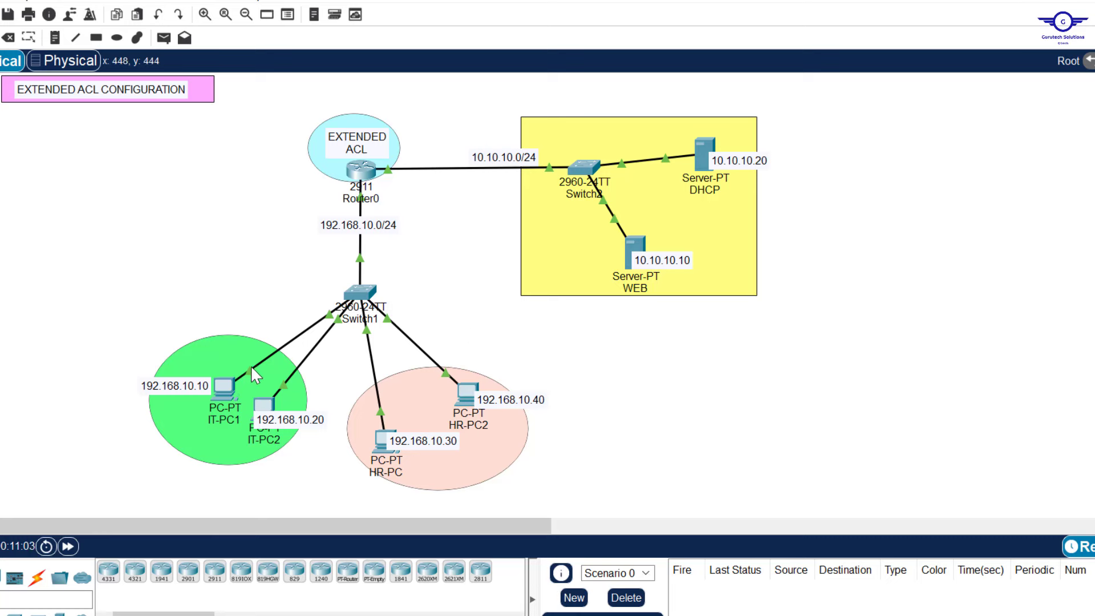
{"action": "left_click_drag", "start_coordinate": [128, 342], "coordinate": [321, 482]}
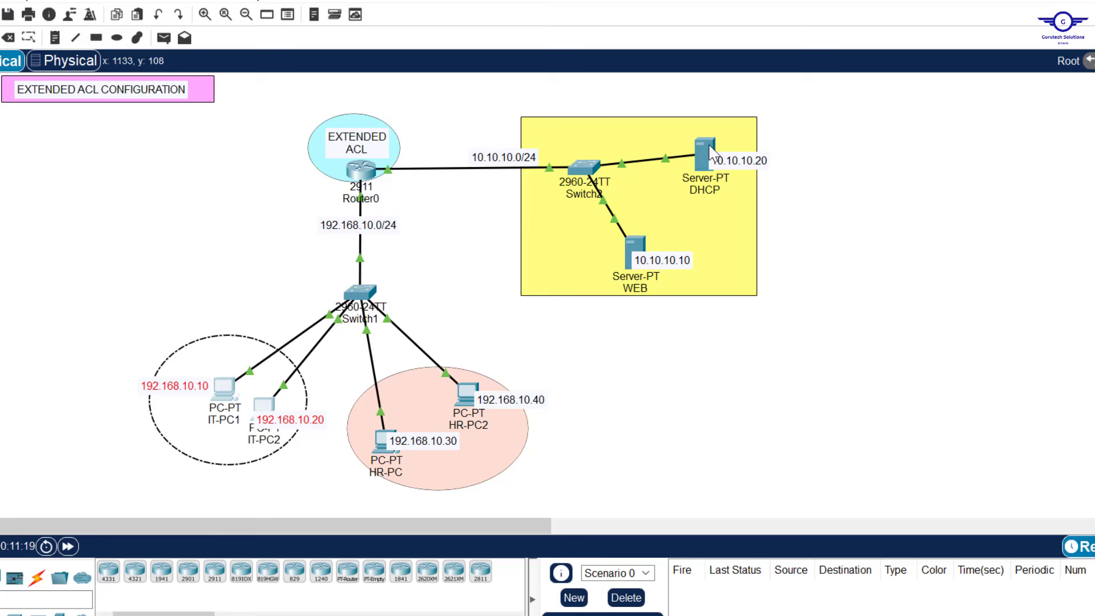
Step: Open the command line of Router0 and enter global configuration mode with conf t
{"action": "left_click", "coordinate": [360, 181]}
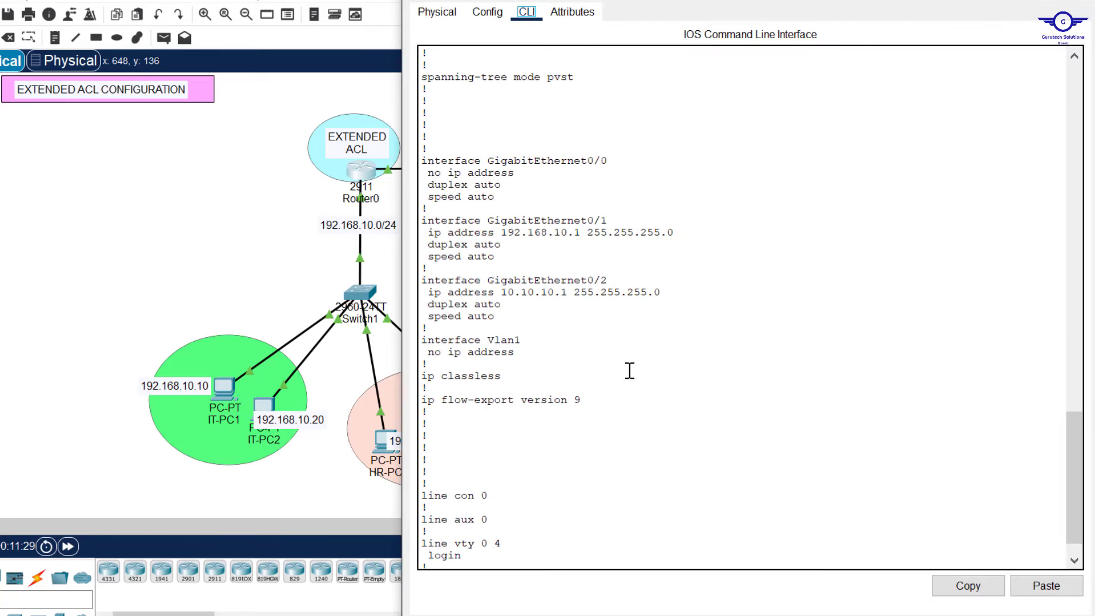
{"action": "key", "text": "space"}
{"action": "type", "text": "d"}
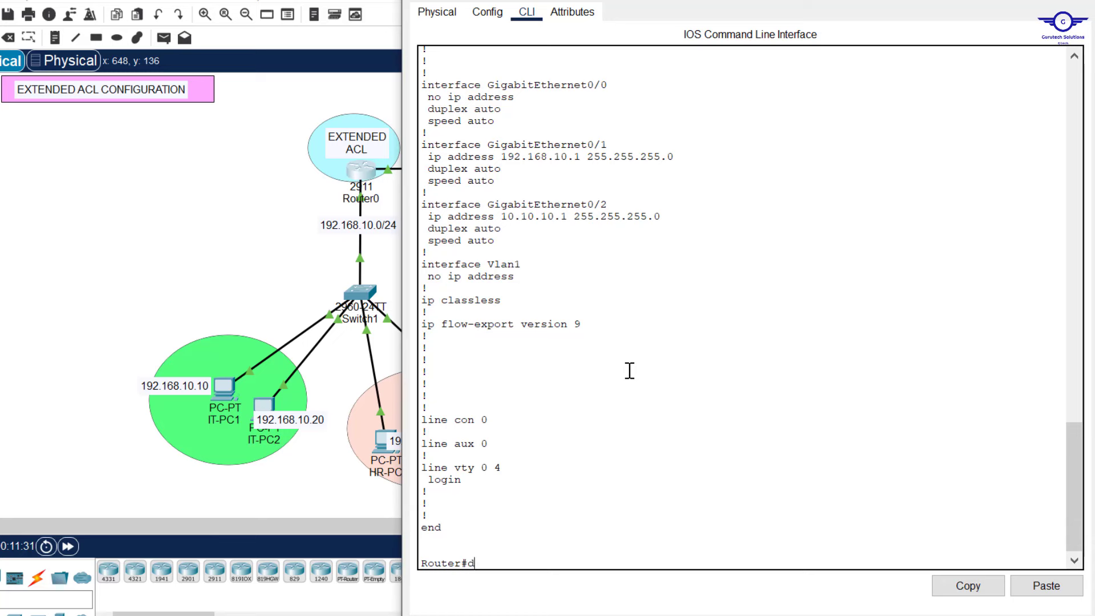
{"action": "key", "text": "Return"}
{"action": "key", "text": "Return"}
{"action": "key", "text": "Return"}
{"action": "key", "text": "Return"}
{"action": "key", "text": "Return"}
{"action": "type", "text": "conf t"}
{"action": "key", "text": "Return"}
{"action": "key", "text": "Return"}
{"action": "key", "text": "Return"}
{"action": "key", "text": "Return"}
{"action": "key", "text": "Return"}
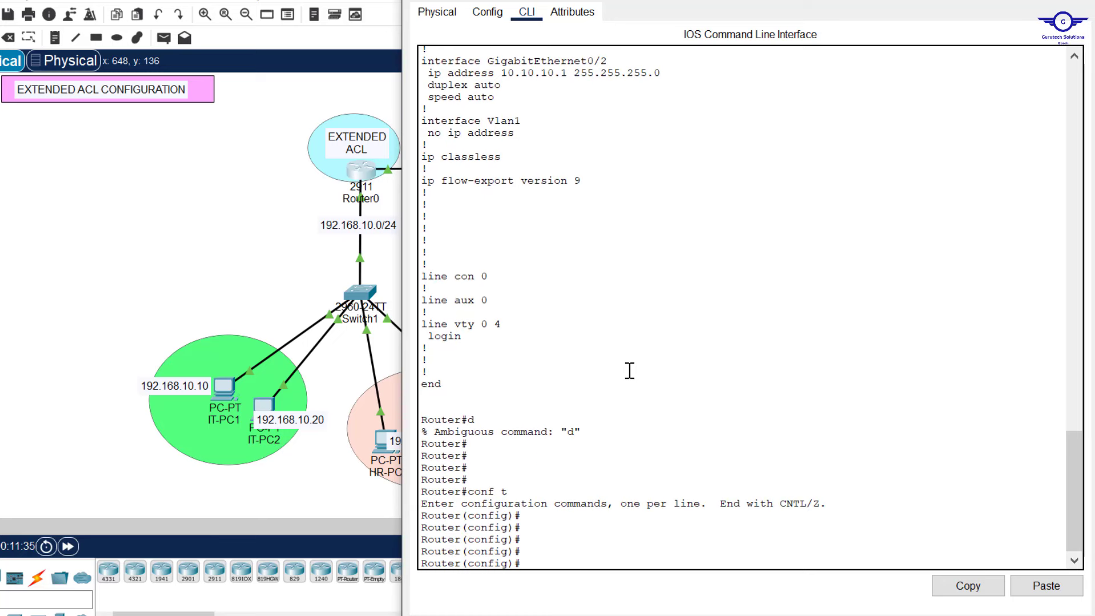
Step: Resize and move the Router0 window so the PC topology stays visible beside the current configuration prompt
{"action": "left_click_drag", "start_coordinate": [738, 3], "coordinate": [739, 80]}
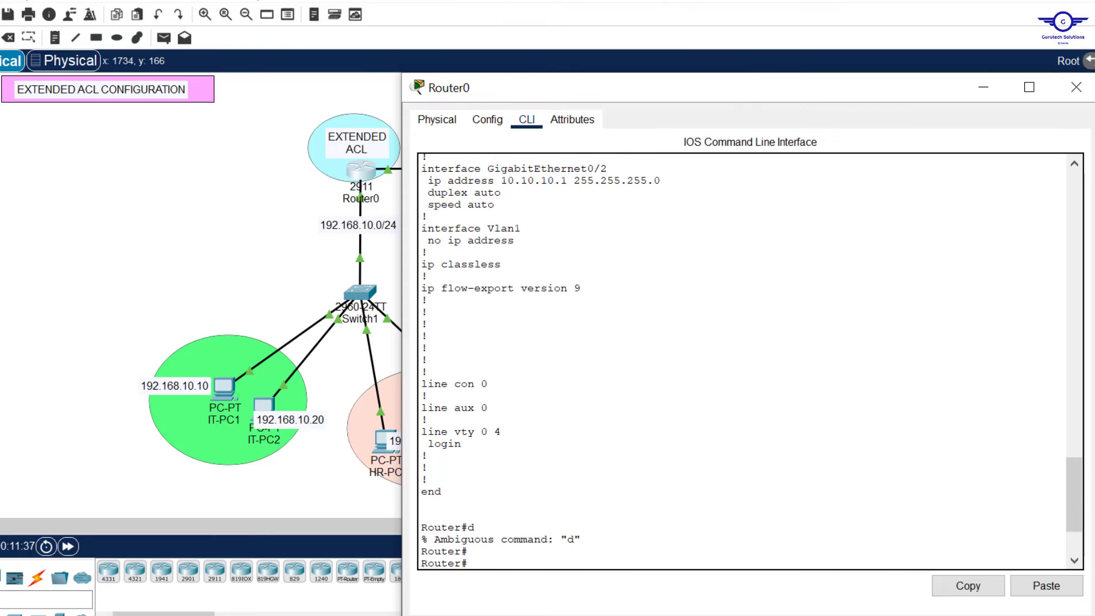
{"action": "left_click_drag", "start_coordinate": [1092, 196], "coordinate": [1002, 205]}
{"action": "left_click_drag", "start_coordinate": [738, 102], "coordinate": [826, 5]}
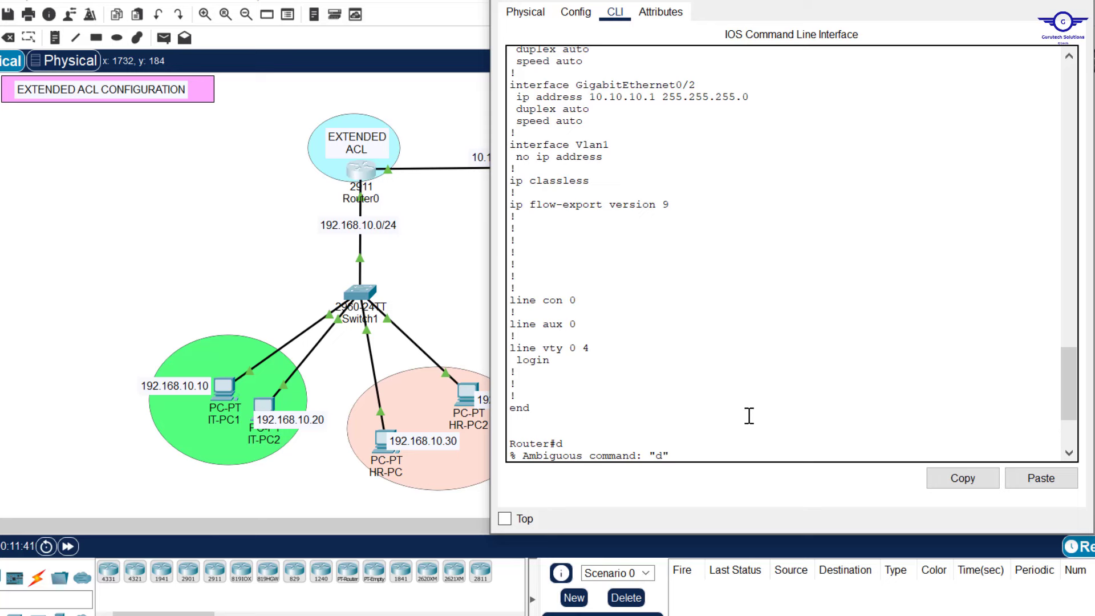
{"action": "scroll", "coordinate": [749, 416], "scroll_direction": "down", "scroll_amount": 5}
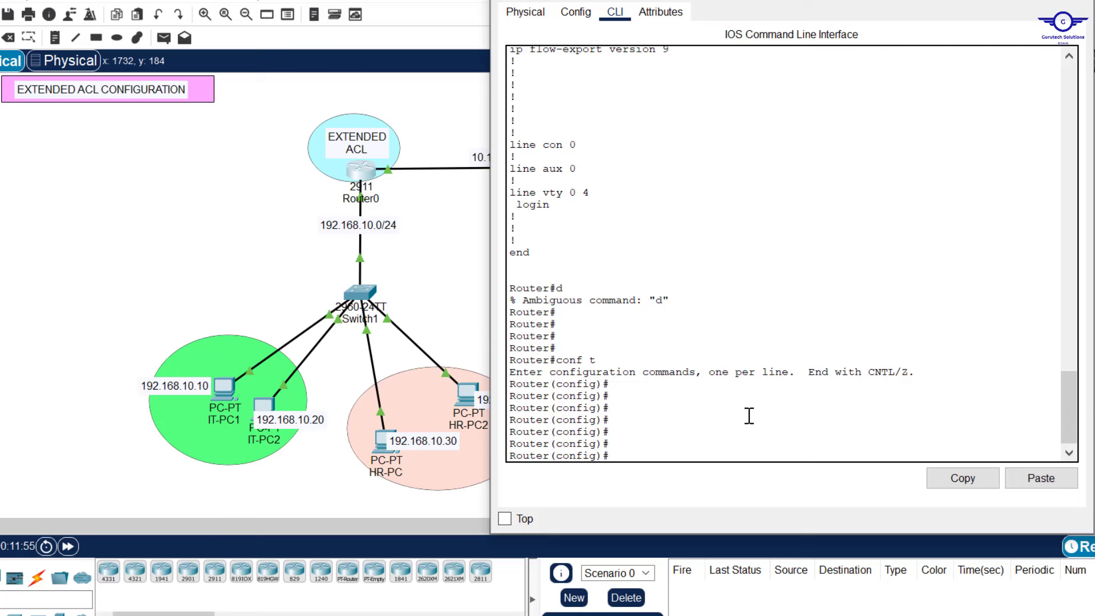
Step: Create access list 120 on Router0 permitting ip from 192.168.10.10 255.255.255.0 to 10.10.10.20 255.255.255.0
{"action": "type", "text": "ce"}
{"action": "key", "text": "Tab"}
{"action": "key", "text": "Caps_Lock"}
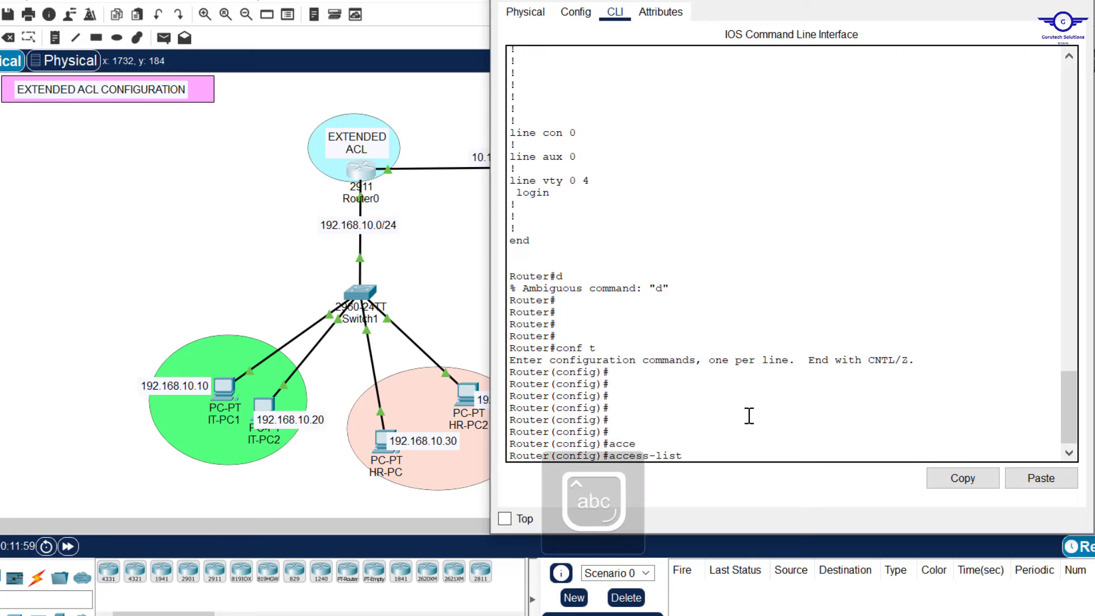
{"action": "type", "text": "120"}
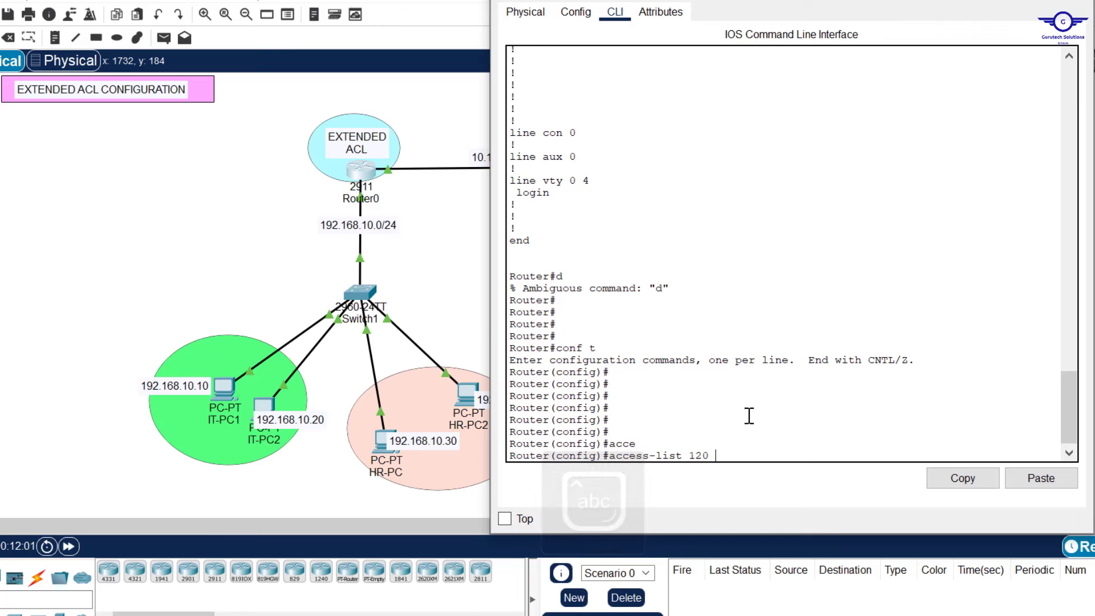
{"action": "type", "text": " per"}
{"action": "key", "text": "Tab"}
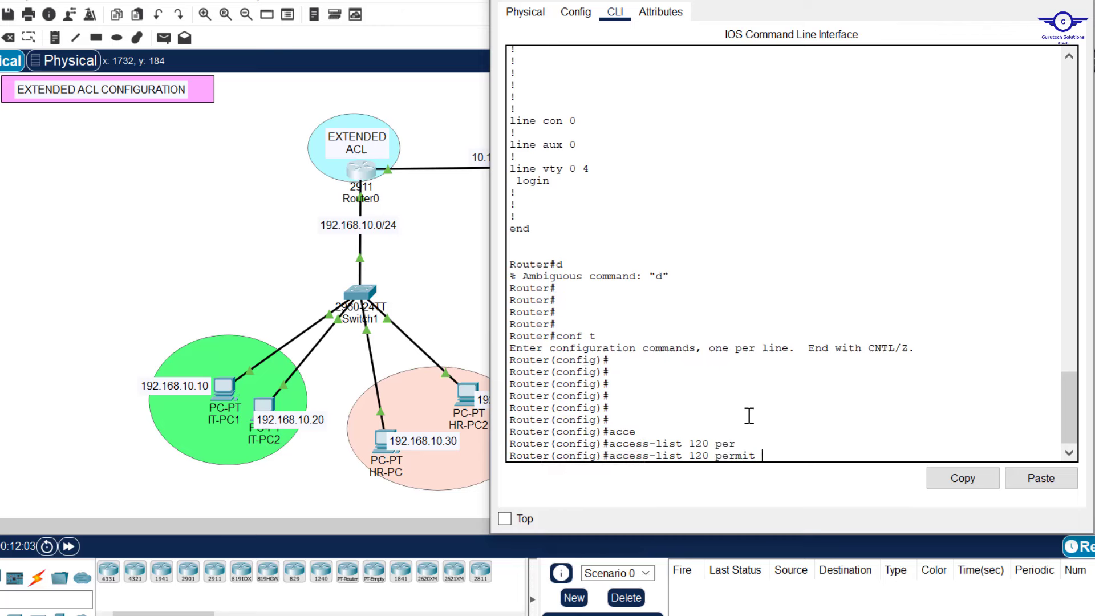
{"action": "type", "text": "ip 192.168.10.10"}
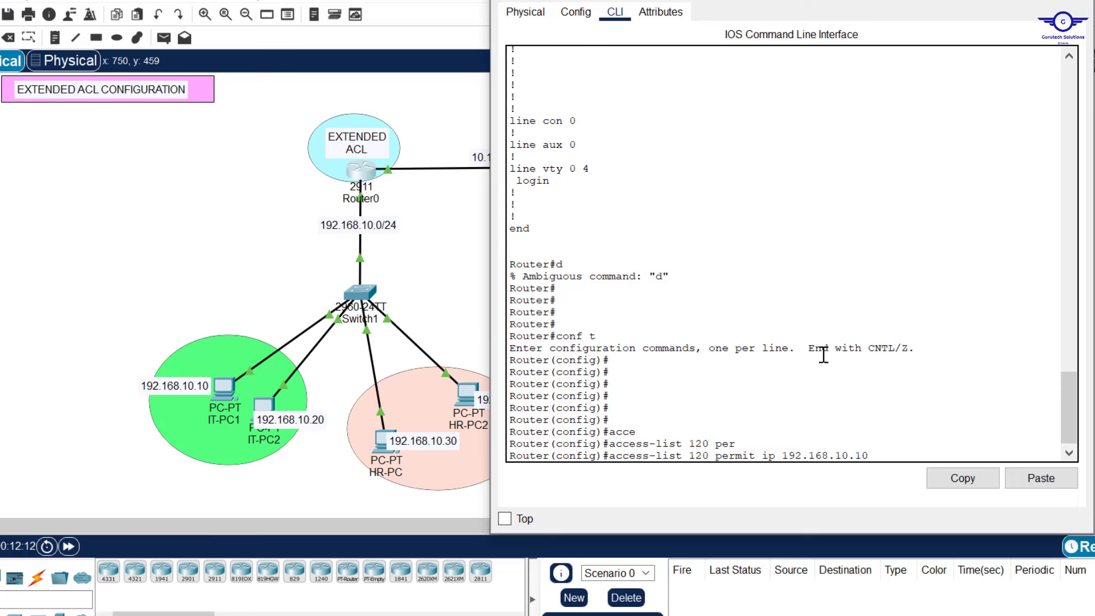
{"action": "type", "text": " 255.255"}
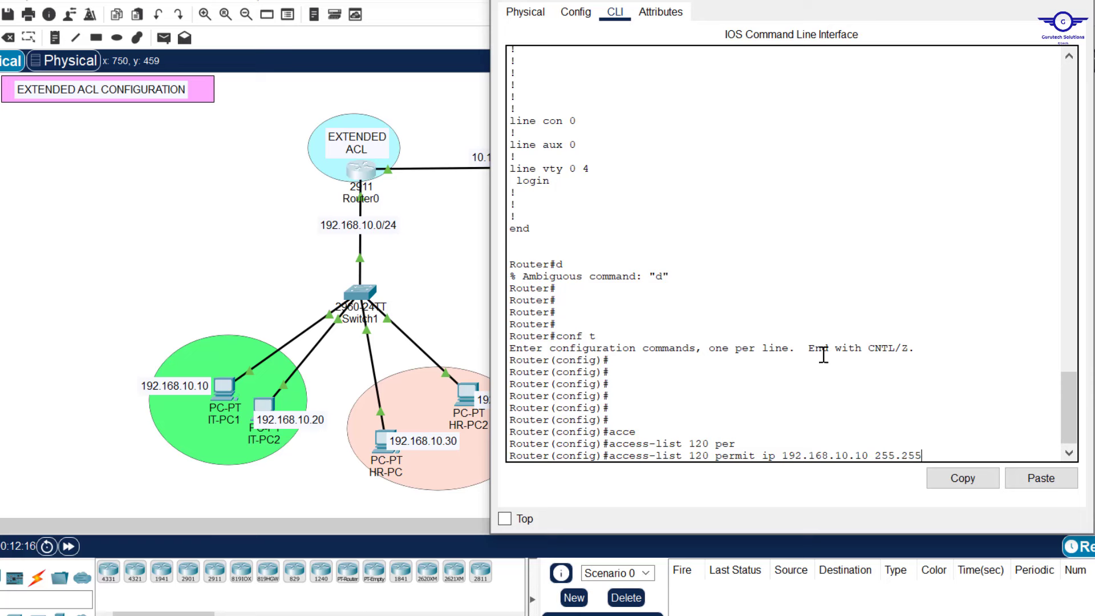
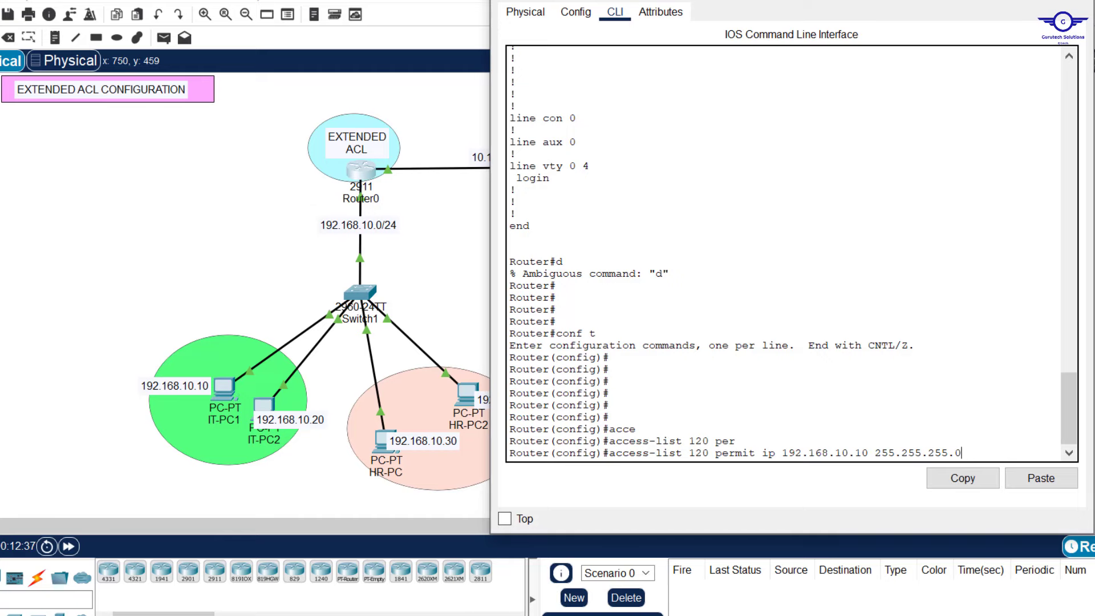
{"action": "left_click_drag", "start_coordinate": [864, 1], "coordinate": [561, 40]}
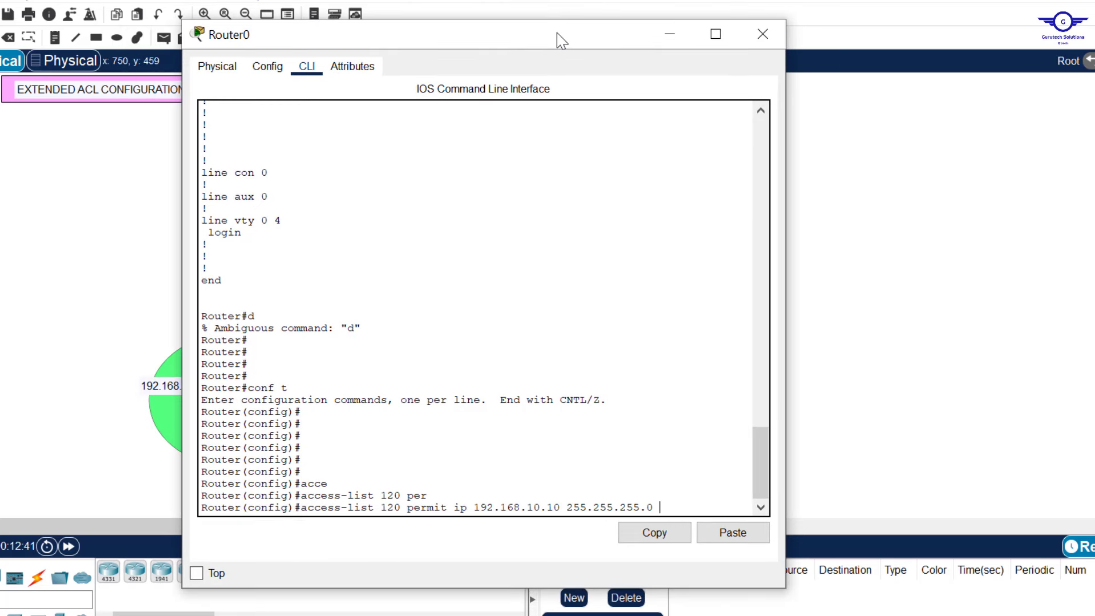
{"action": "type", "text": "10.10.10.20"}
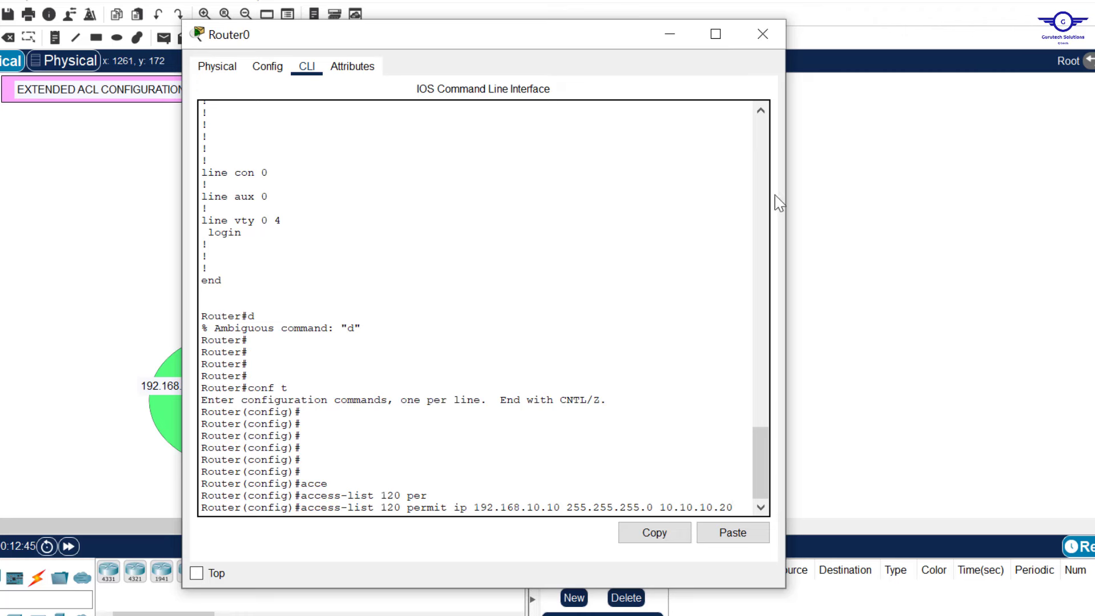
{"action": "left_click_drag", "start_coordinate": [788, 193], "coordinate": [880, 220]}
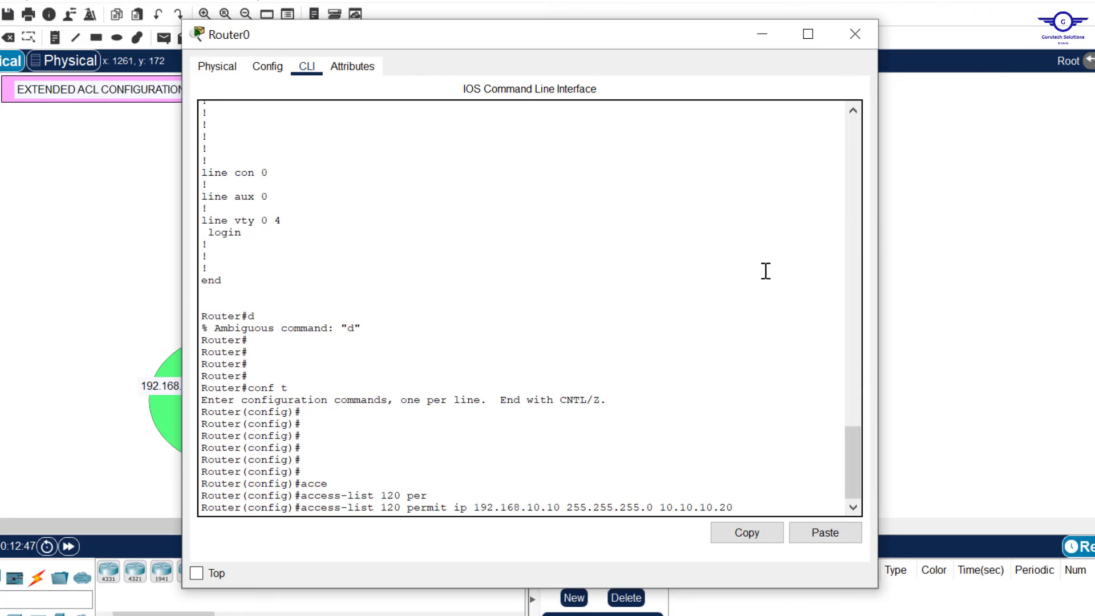
{"action": "type", "text": ".10.20 255.255"}
{"action": "key", "text": "Return"}
{"action": "key", "text": "Return"}
{"action": "key", "text": "Return"}
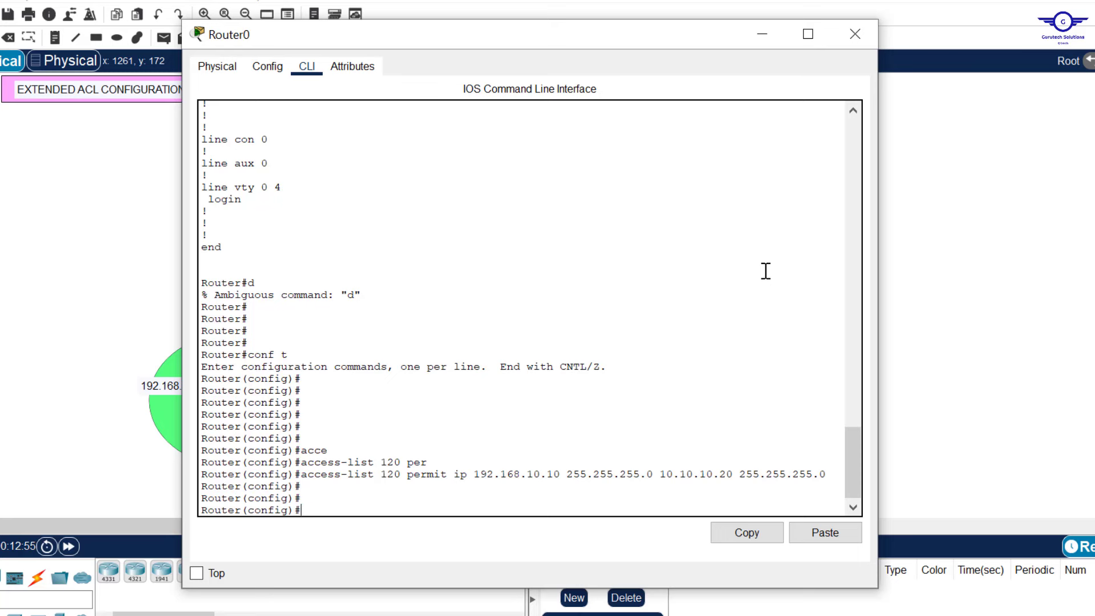
Step: Review the source and destination addresses in the first permit entry against the topology
{"action": "left_click_drag", "start_coordinate": [834, 474], "coordinate": [302, 474]}
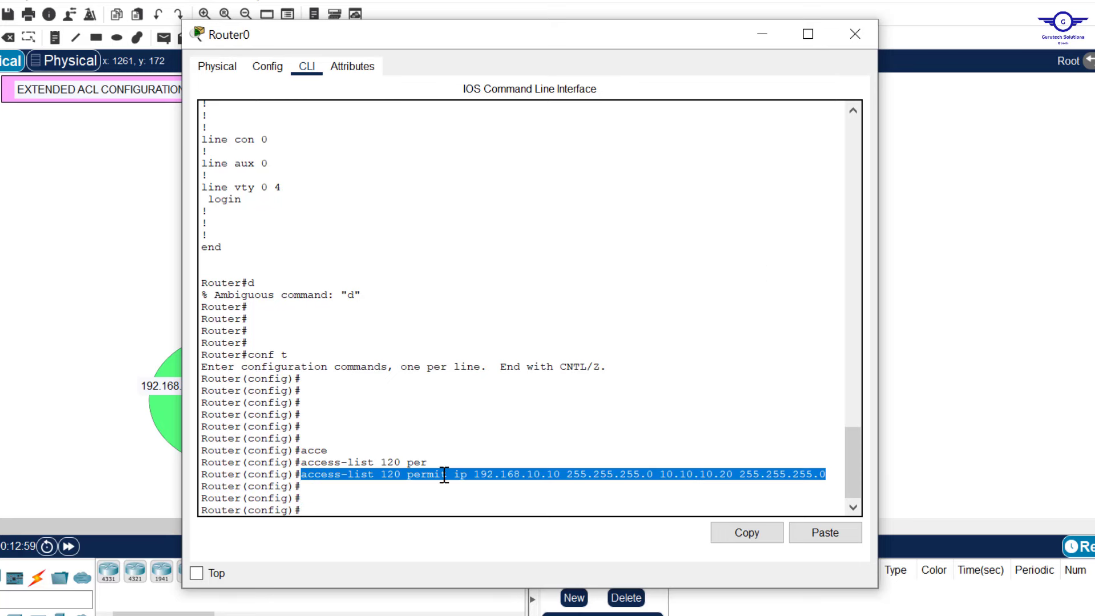
{"action": "left_click_drag", "start_coordinate": [474, 471], "coordinate": [563, 473]}
{"action": "triple_click", "coordinate": [564, 473]}
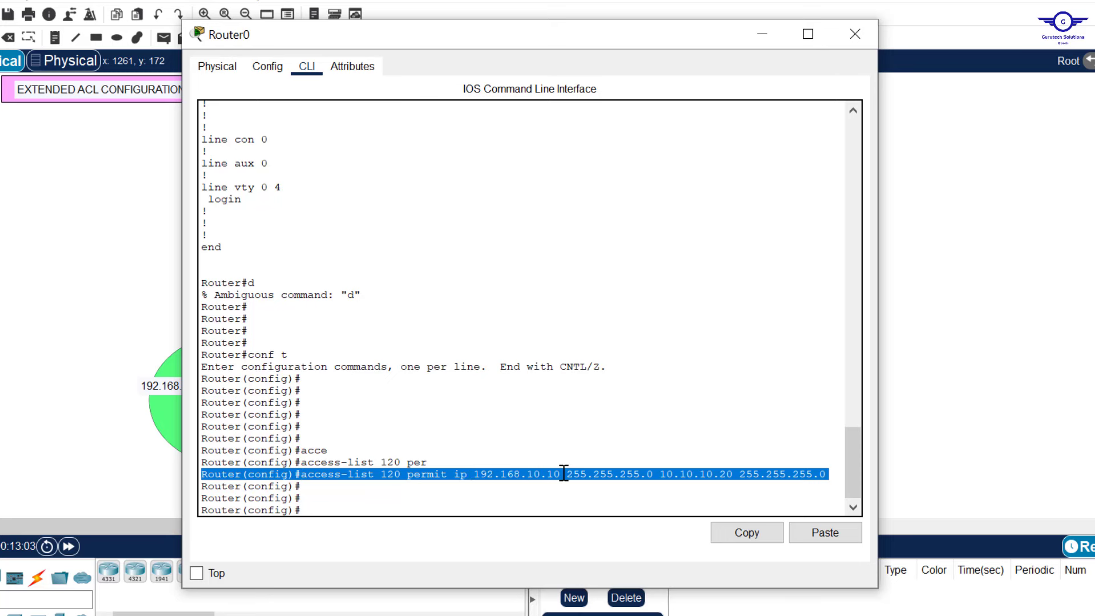
{"action": "double_click", "coordinate": [563, 473]}
{"action": "left_click", "coordinate": [671, 470]}
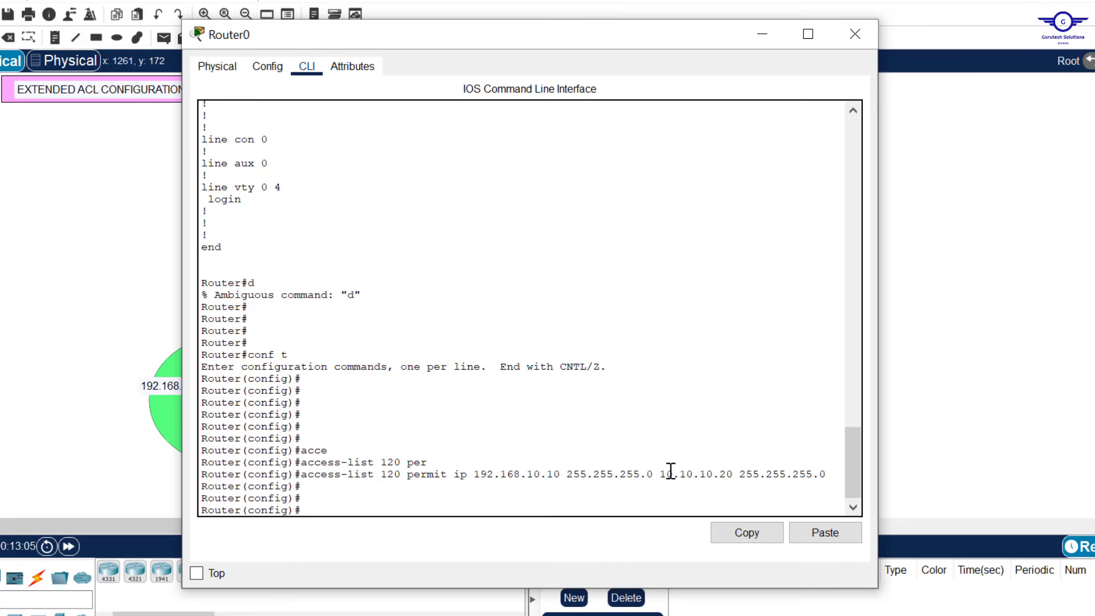
{"action": "left_click_drag", "start_coordinate": [670, 471], "coordinate": [730, 477]}
{"action": "left_click", "coordinate": [136, 346]}
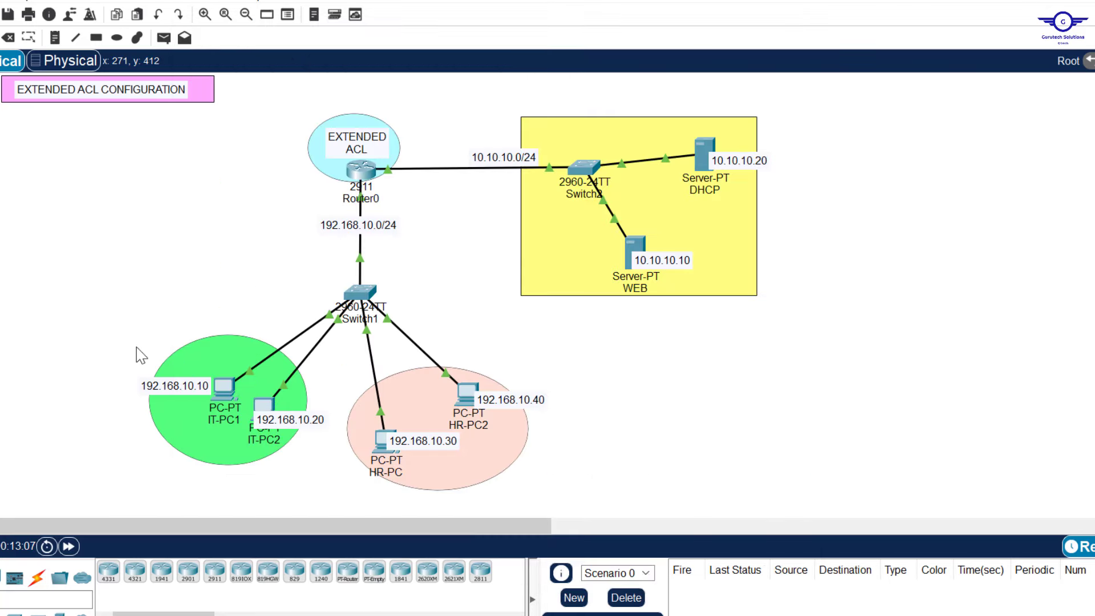
Step: Add an access list 120 entry on Router0 permitting ip from 192.168.10.20 255.255.255.0 to 10.10.10.20 255.255.255.0
{"action": "left_click", "coordinate": [361, 170]}
{"action": "left_click", "coordinate": [508, 449]}
{"action": "key", "text": "Up"}
{"action": "key", "text": "Left"}
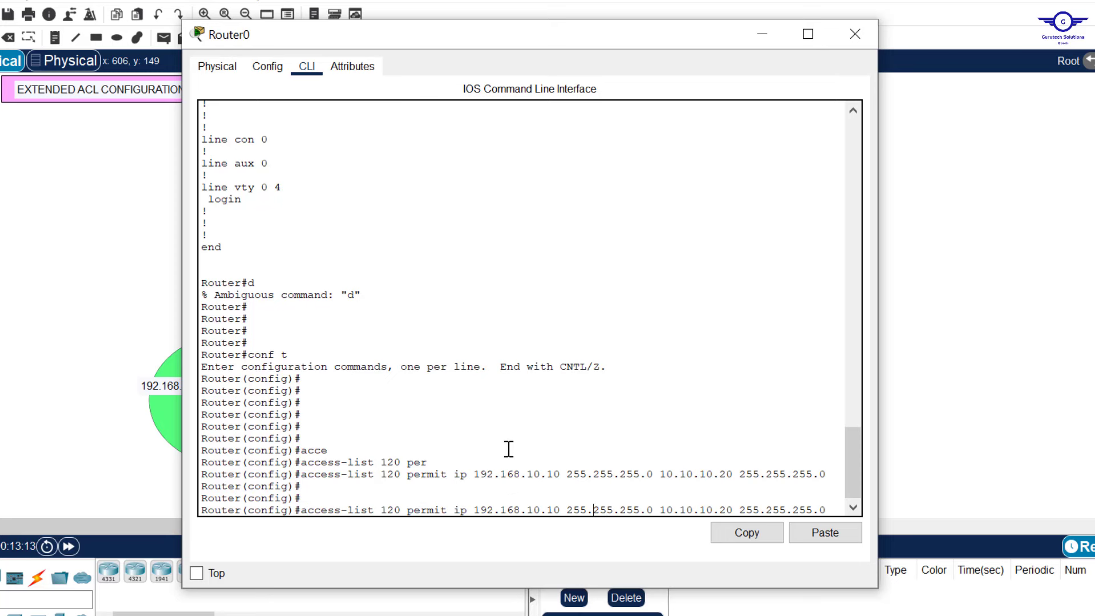
{"action": "key", "text": "BackSpace"}
{"action": "type", "text": "2"}
{"action": "key", "text": "Return"}
{"action": "key", "text": "Return"}
{"action": "key", "text": "Return"}
{"action": "key", "text": "Return"}
{"action": "key", "text": "Return"}
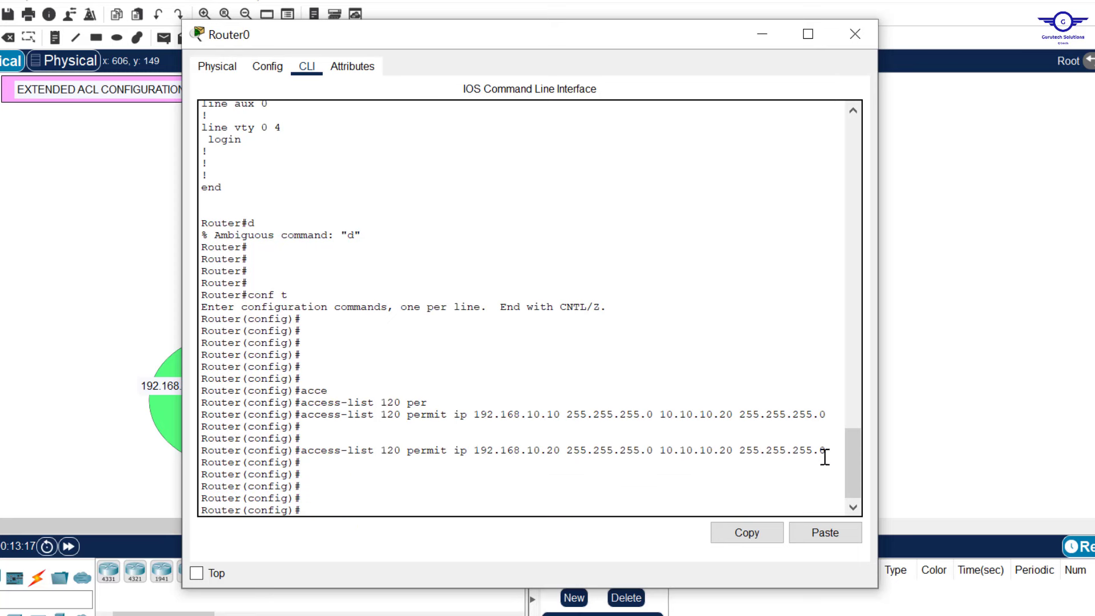
Step: Review the two permit entries of access list 120 for the IT PCs
{"action": "left_click_drag", "start_coordinate": [828, 450], "coordinate": [305, 417]}
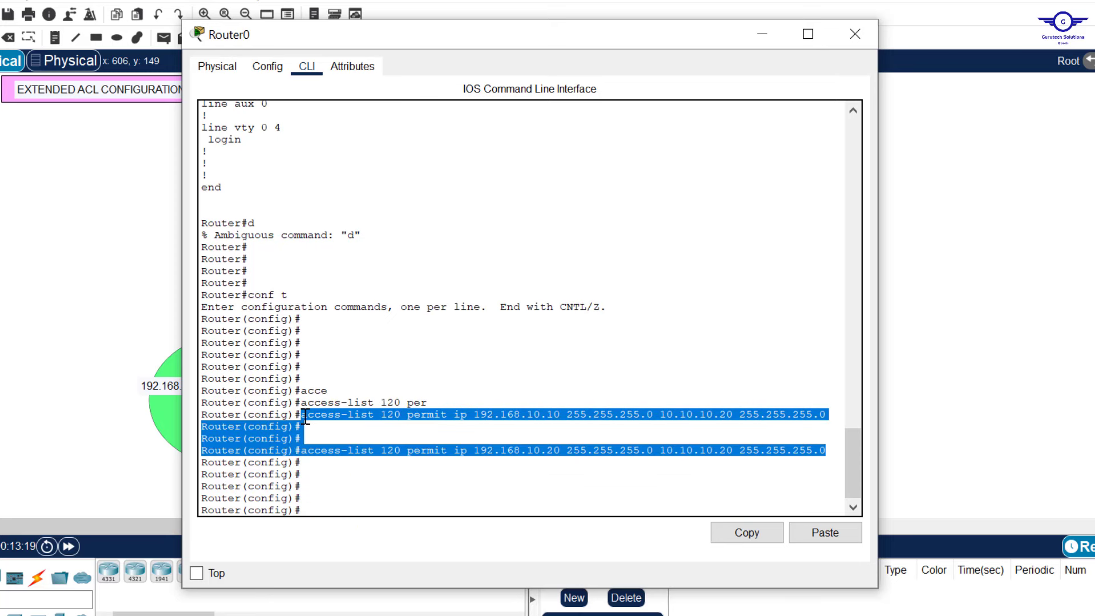
{"action": "left_click", "coordinate": [355, 496]}
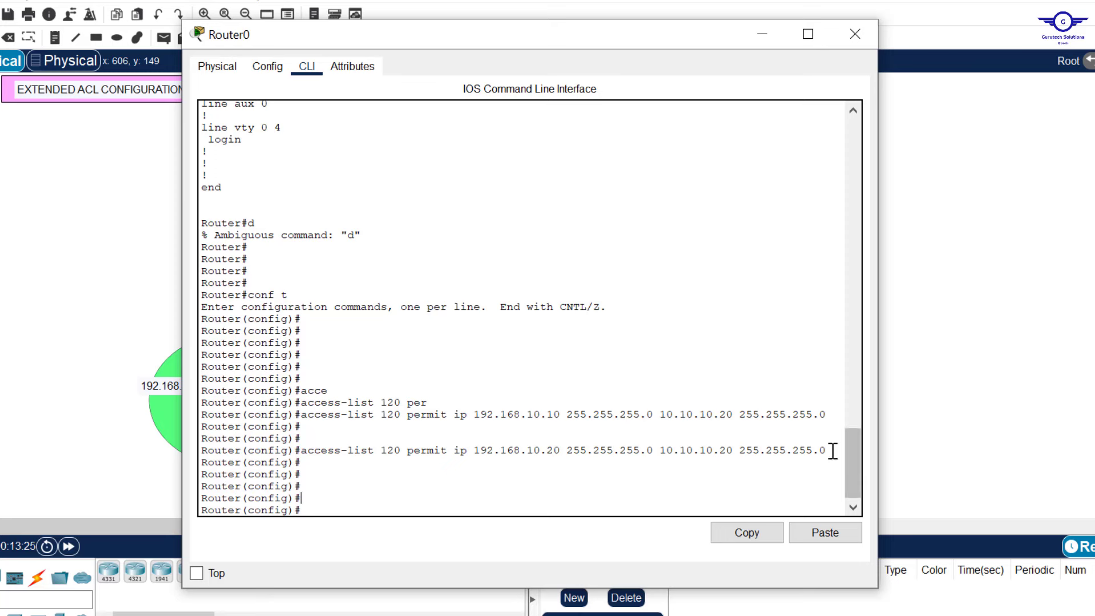
{"action": "left_click_drag", "start_coordinate": [832, 450], "coordinate": [451, 453]}
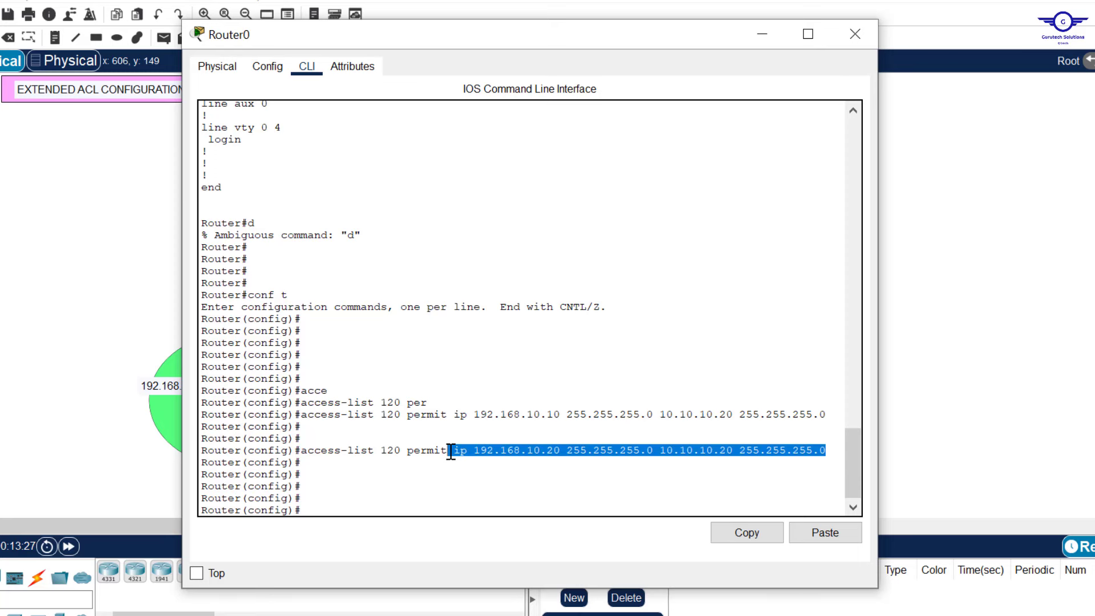
{"action": "left_click", "coordinate": [353, 502]}
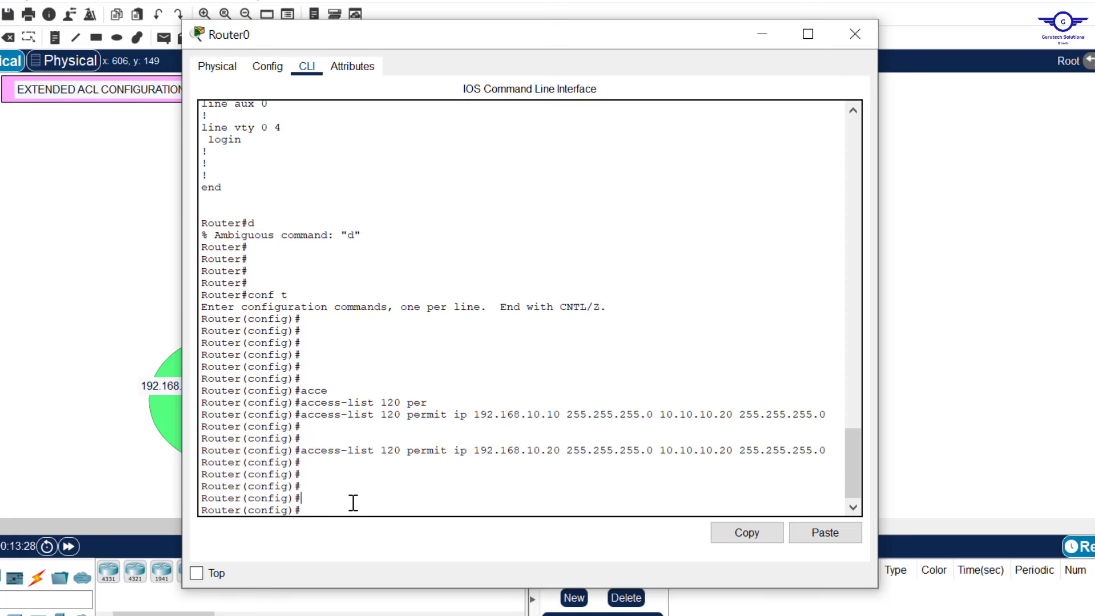
Step: Add the entry access-list 120 deny ip any any on Router0 and close the router window
{"action": "type", "text": "access"}
{"action": "key", "text": "Tab"}
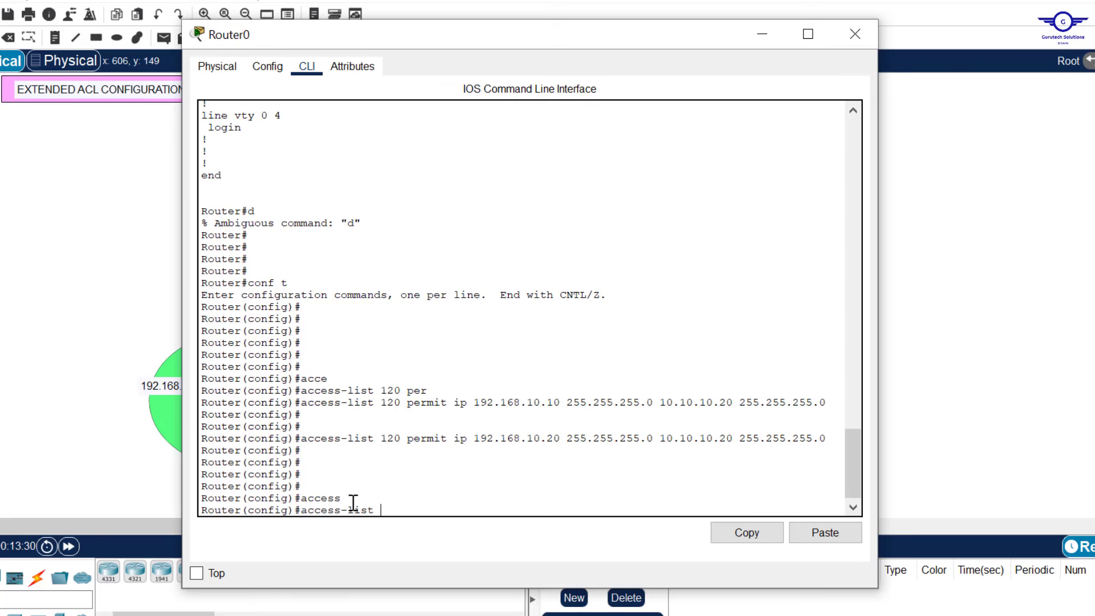
{"action": "type", "text": "120 den"}
{"action": "key", "text": "Tab"}
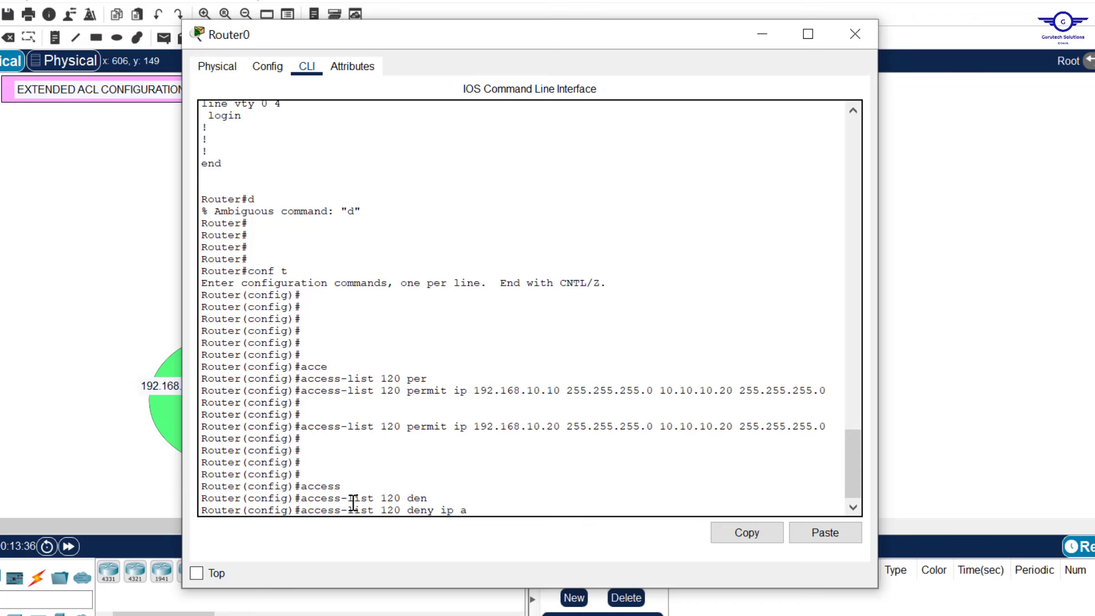
{"action": "type", "text": "ip a"}
{"action": "key", "text": "Tab"}
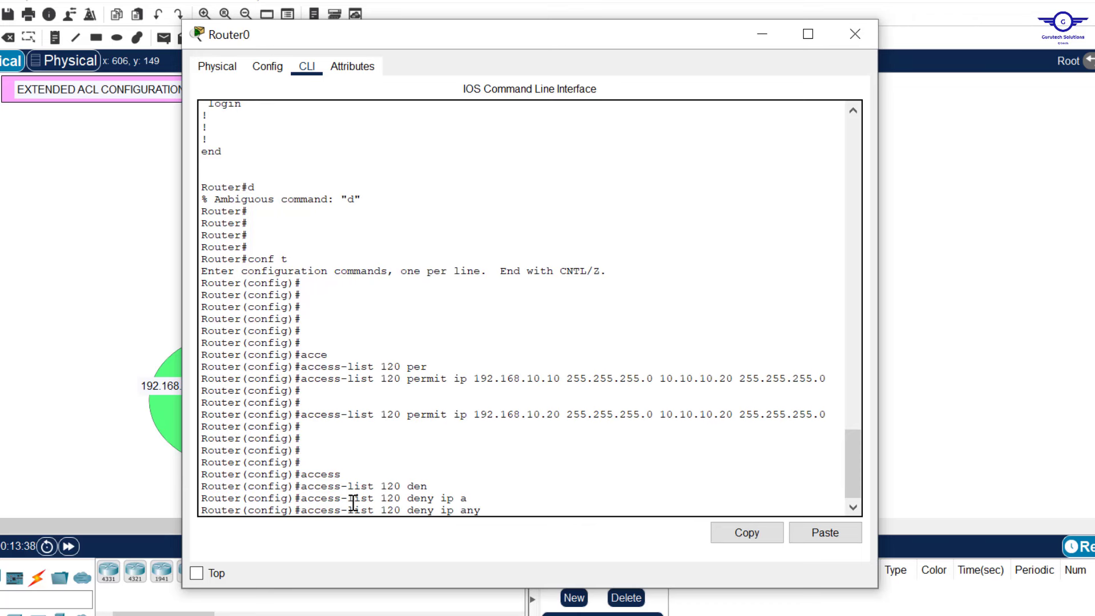
{"action": "type", "text": "any"}
{"action": "key", "text": "Tab"}
{"action": "key", "text": "Return"}
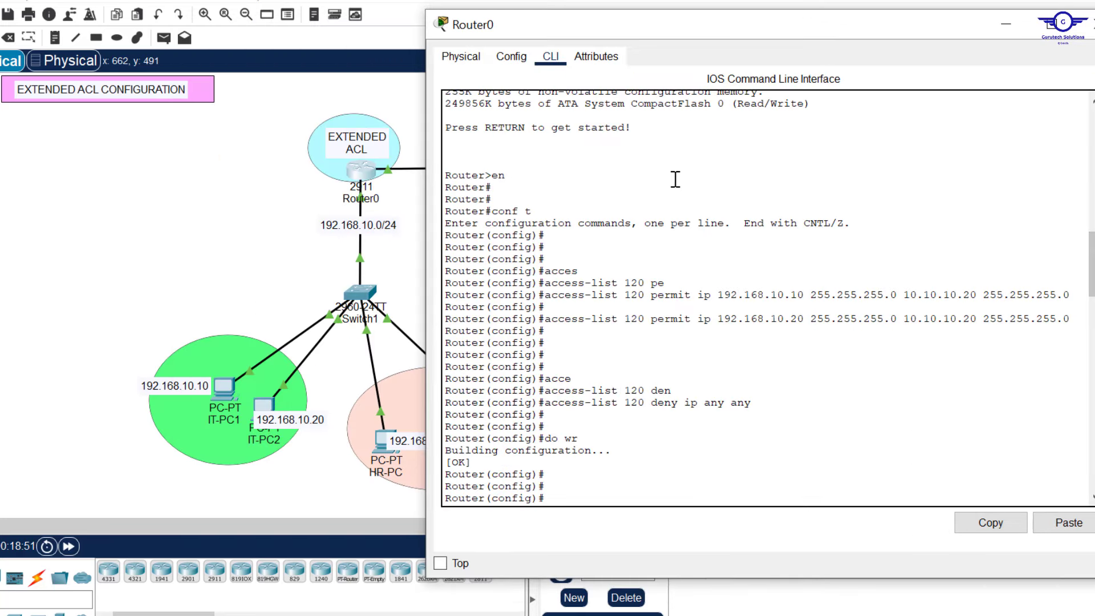
{"action": "left_click", "coordinate": [1085, 23]}
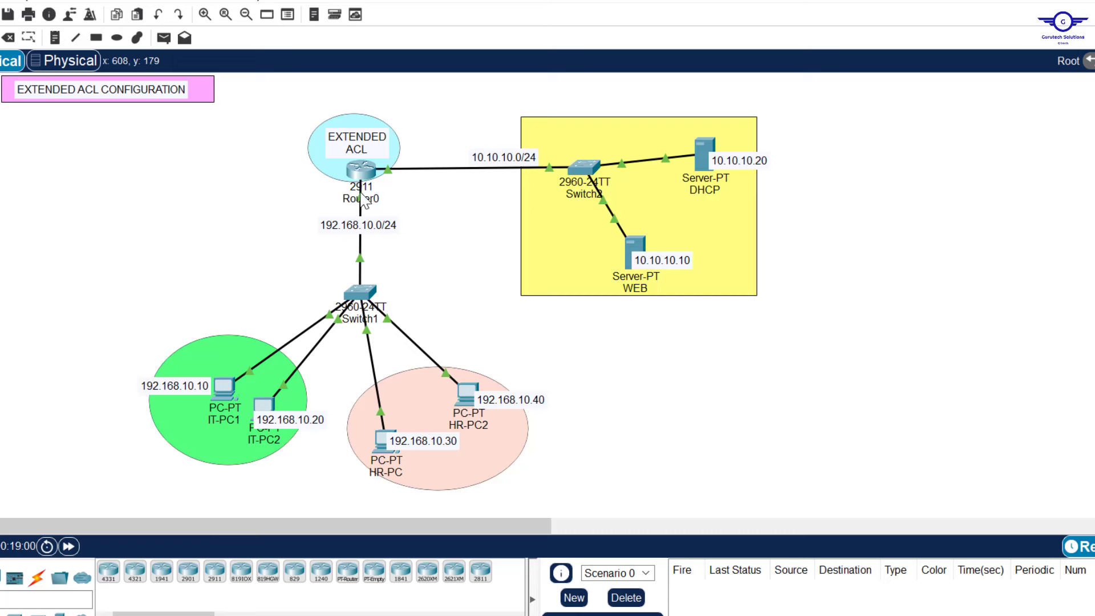
Step: Review the config guide's step on binding the ACL and check the port labels on the link between Router0 and Switch1
{"action": "mouse_move", "coordinate": [361, 199]}
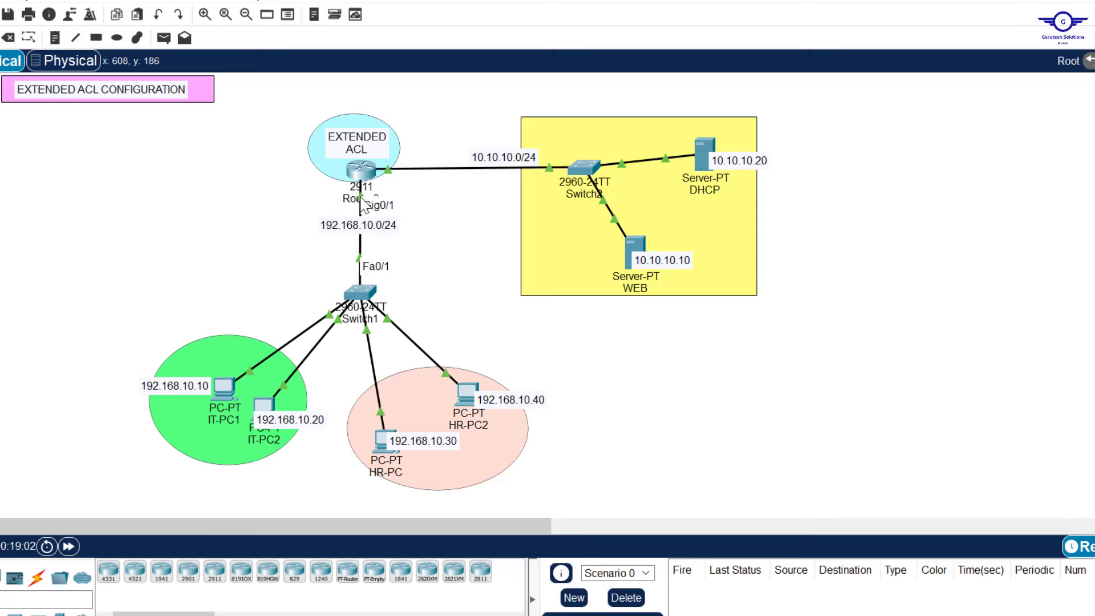
{"action": "key", "text": "alt+Tab"}
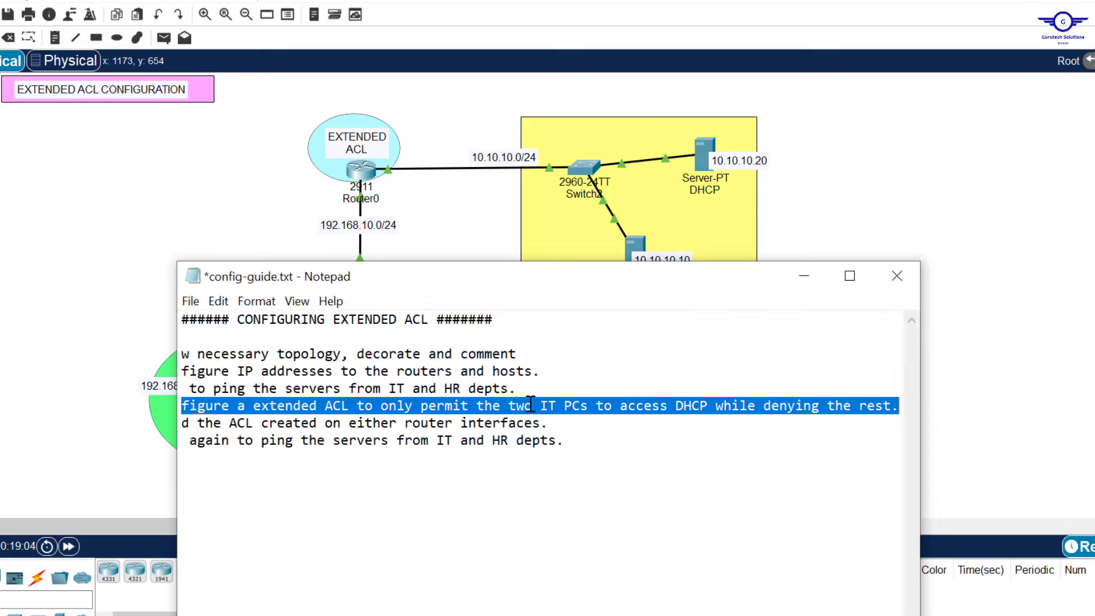
{"action": "left_click_drag", "start_coordinate": [556, 440], "coordinate": [257, 450]}
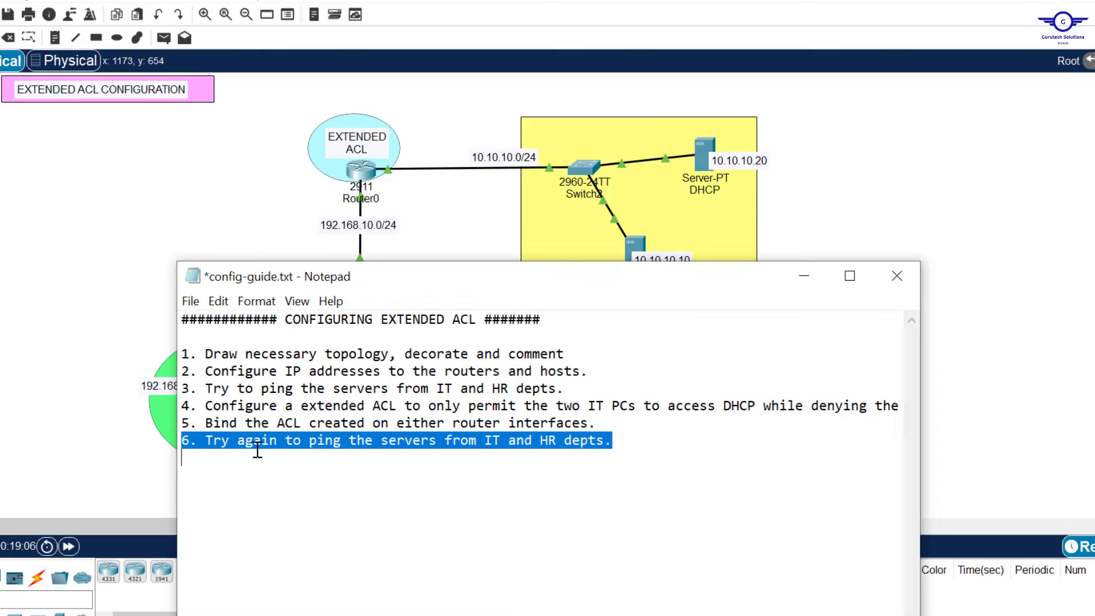
{"action": "left_click_drag", "start_coordinate": [595, 423], "coordinate": [198, 422]}
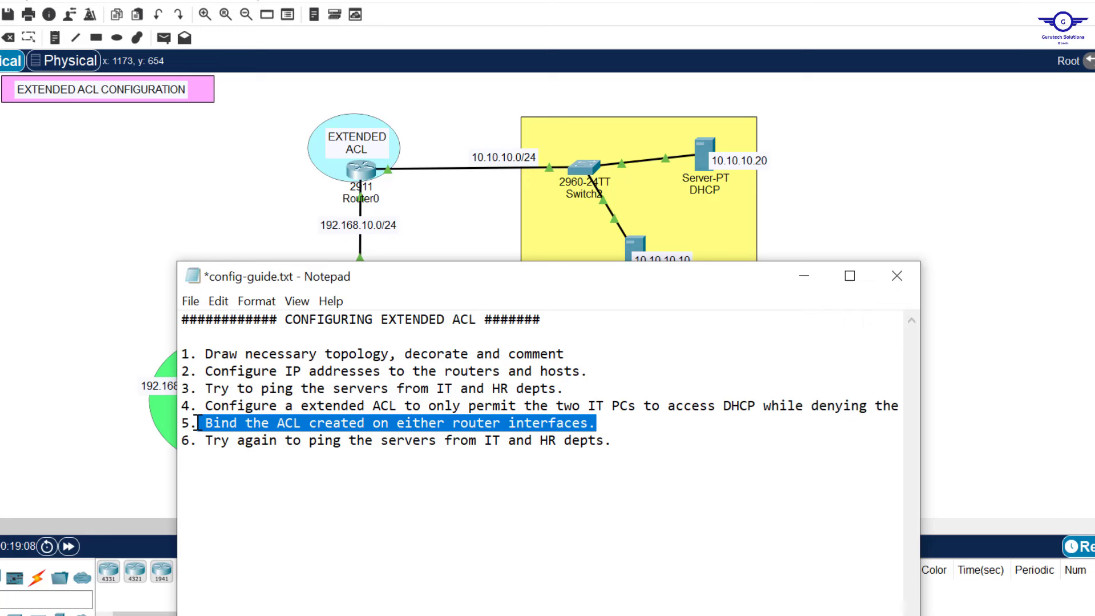
{"action": "left_click", "coordinate": [430, 251]}
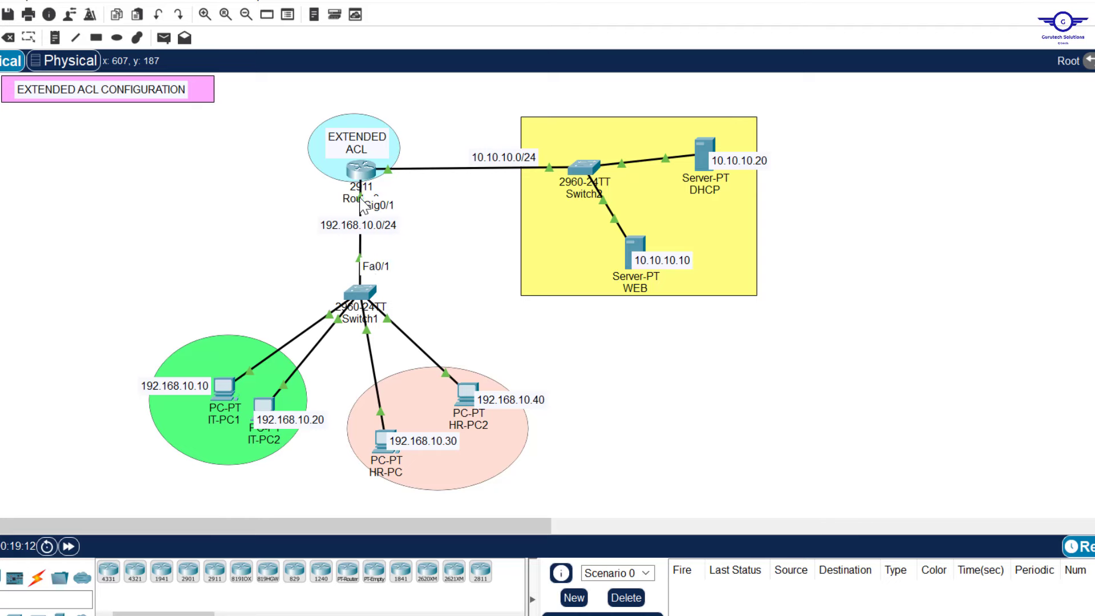
{"action": "mouse_move", "coordinate": [361, 207]}
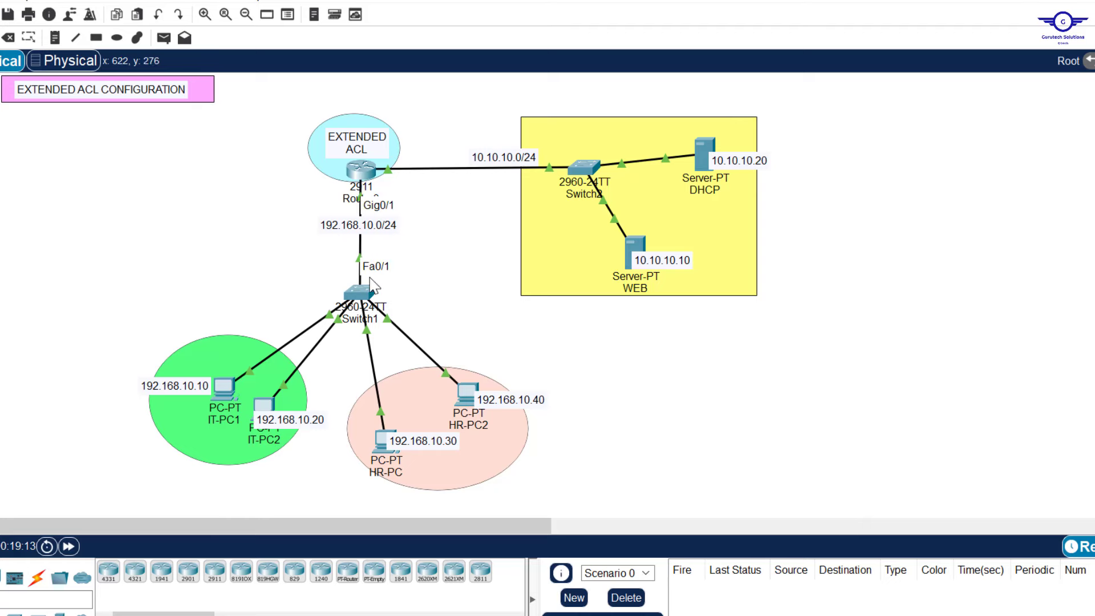
Step: Enter interface configuration mode for GigabitEthernet0/1 in Router0's command line
{"action": "left_click", "coordinate": [363, 170]}
{"action": "left_click", "coordinate": [487, 12]}
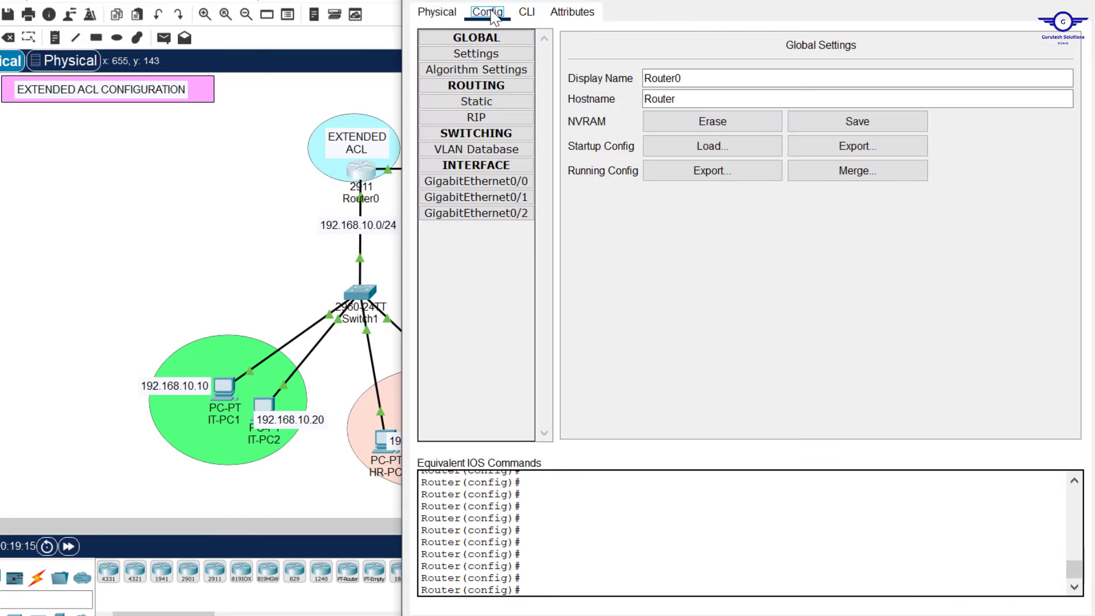
{"action": "left_click", "coordinate": [519, 200]}
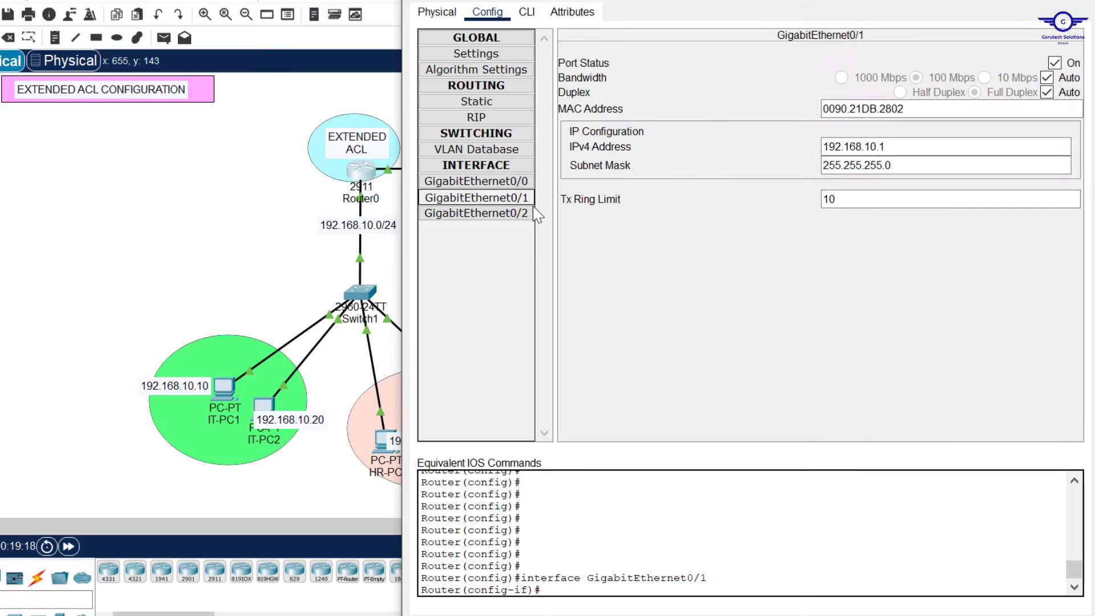
{"action": "left_click", "coordinate": [508, 202]}
{"action": "left_click", "coordinate": [527, 12]}
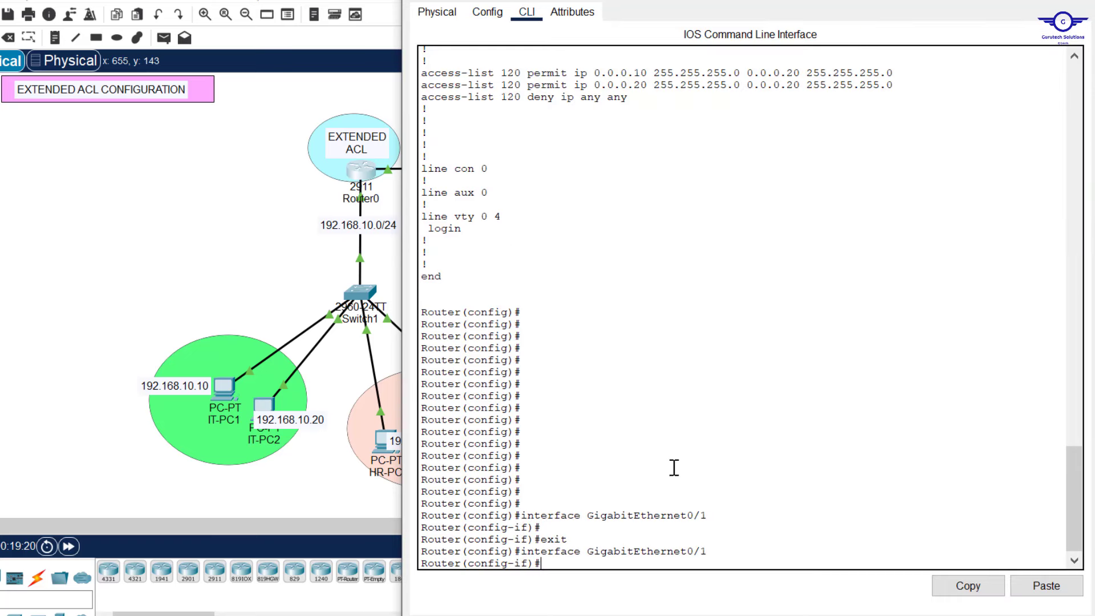
{"action": "key", "text": "Return"}
{"action": "key", "text": "Return"}
{"action": "key", "text": "Return"}
{"action": "key", "text": "Return"}
{"action": "key", "text": "Return"}
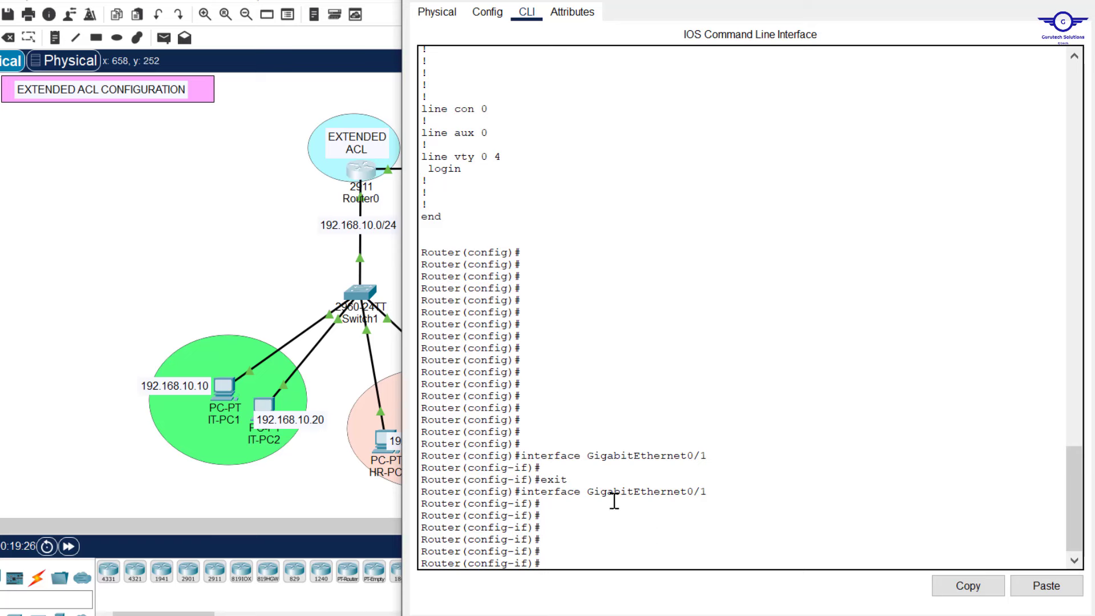
Step: Bind access list 120 to GigabitEthernet0/1 in the inbound direction with ip access-group 120 in, and return to the topology
{"action": "type", "text": "ip acc"}
{"action": "key", "text": "Tab"}
{"action": "type", "text": "1"}
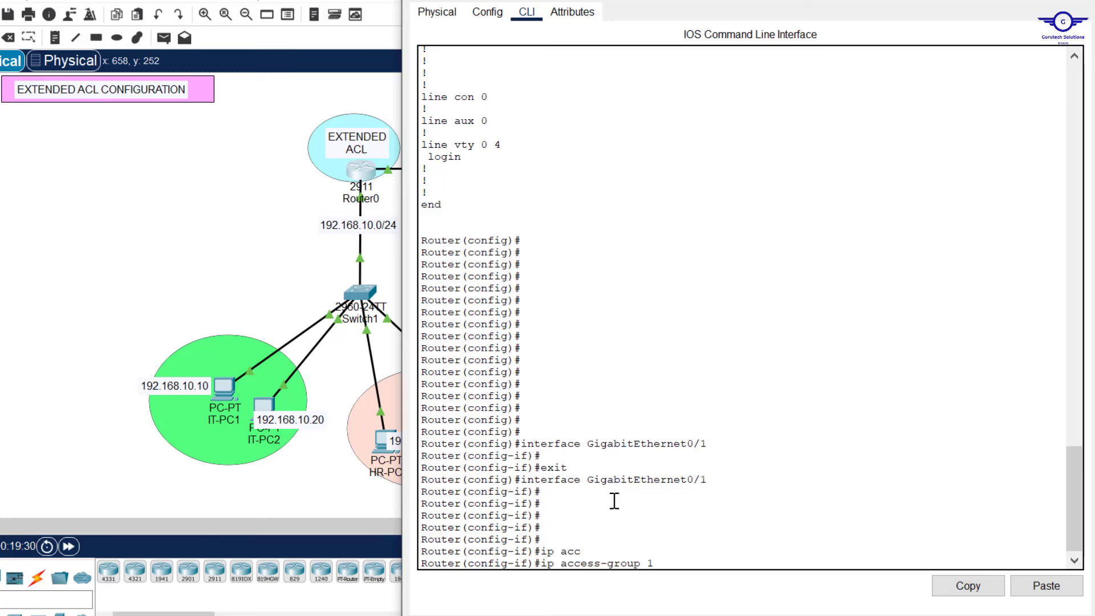
{"action": "type", "text": "20 in"}
{"action": "key", "text": "Return"}
{"action": "key", "text": "Return"}
{"action": "key", "text": "Return"}
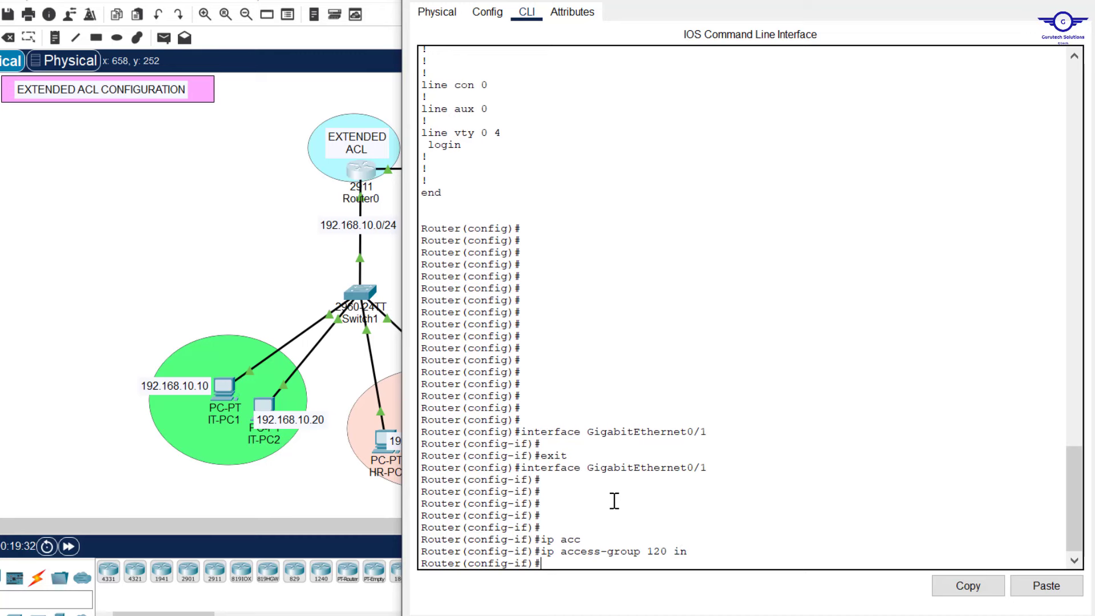
{"action": "left_click", "coordinate": [217, 261]}
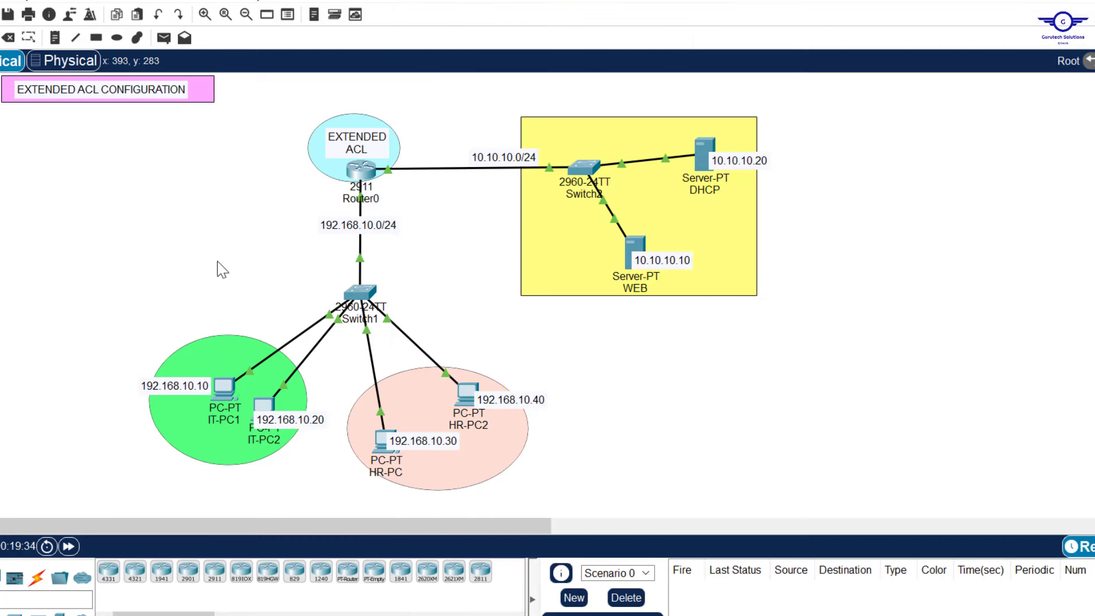
Step: Ping the DHCP server at 10.10.10.20 from IT-PC1's command prompt
{"action": "left_click", "coordinate": [216, 391]}
{"action": "key", "text": "Up"}
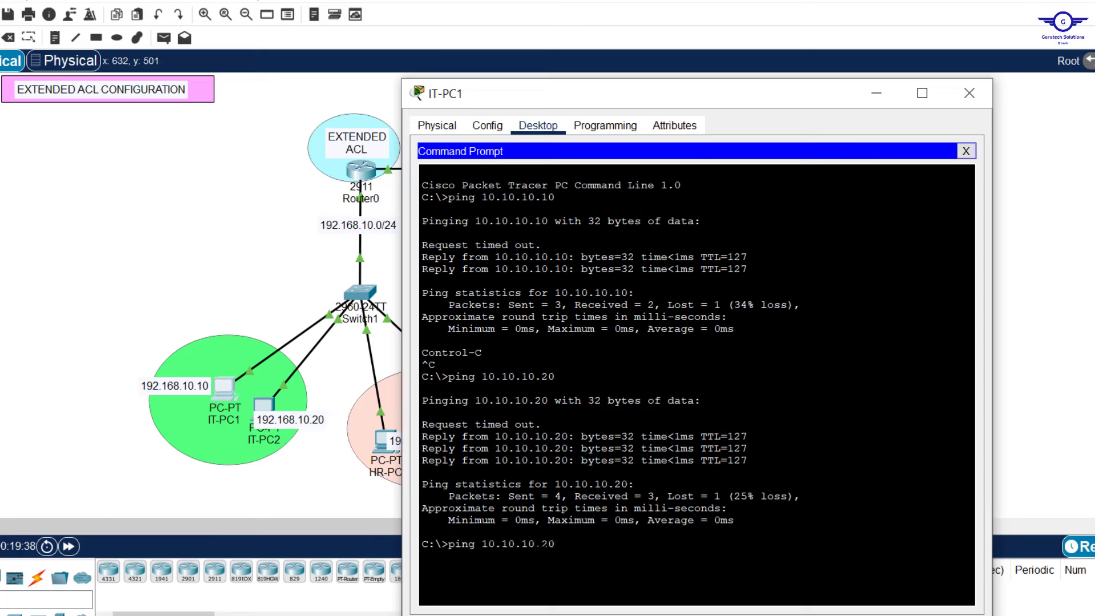
{"action": "key", "text": "Return"}
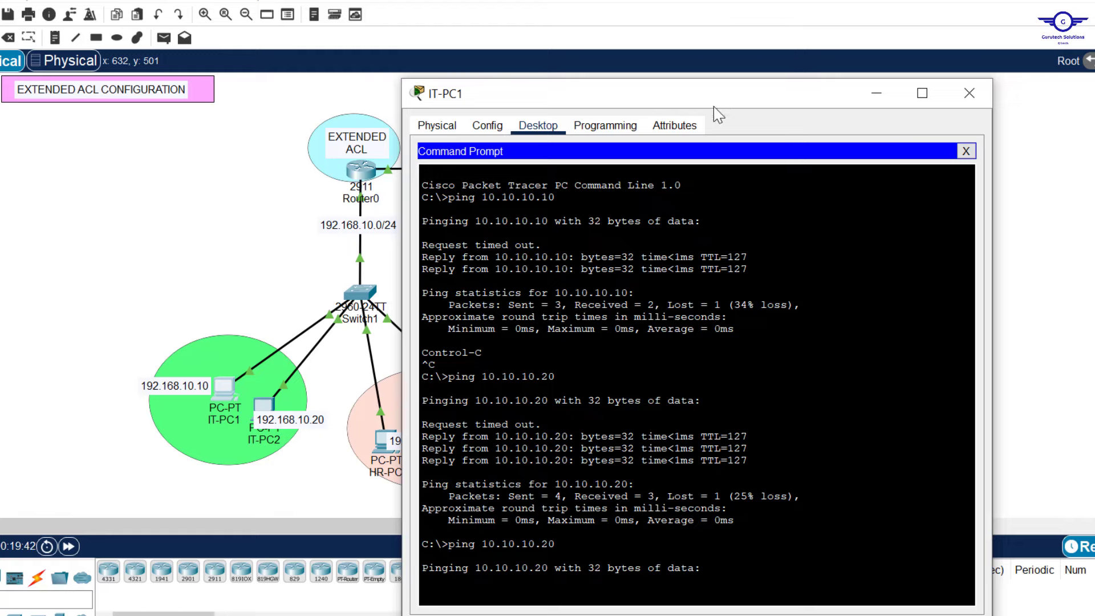
{"action": "left_click_drag", "start_coordinate": [725, 107], "coordinate": [668, 61]}
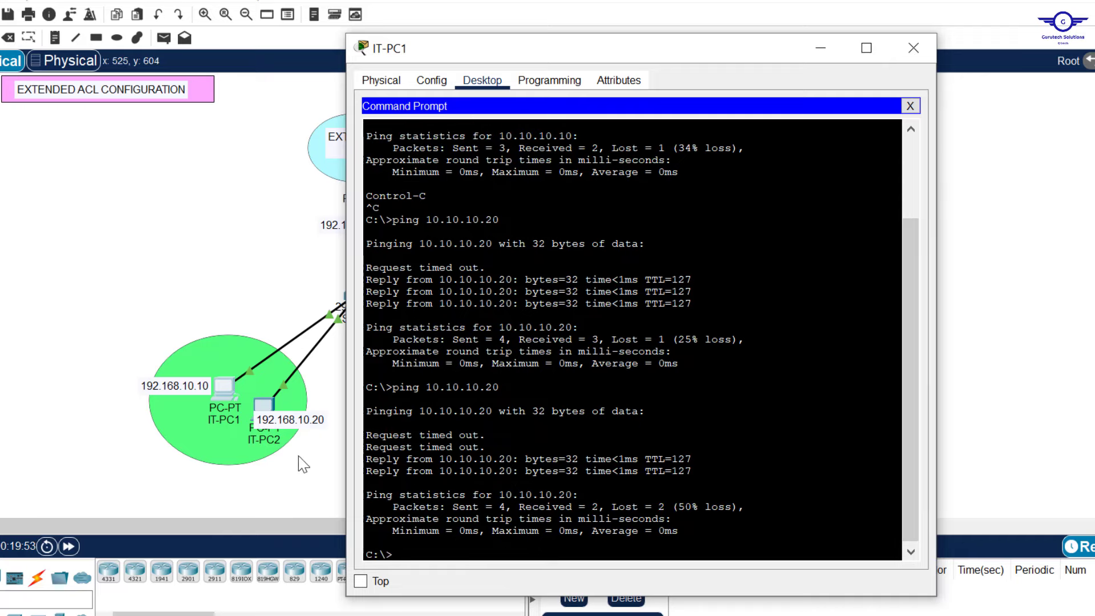
Step: Ping the DHCP server at 10.10.10.20 from IT-PC2's command prompt and close the PC window
{"action": "left_click", "coordinate": [264, 406]}
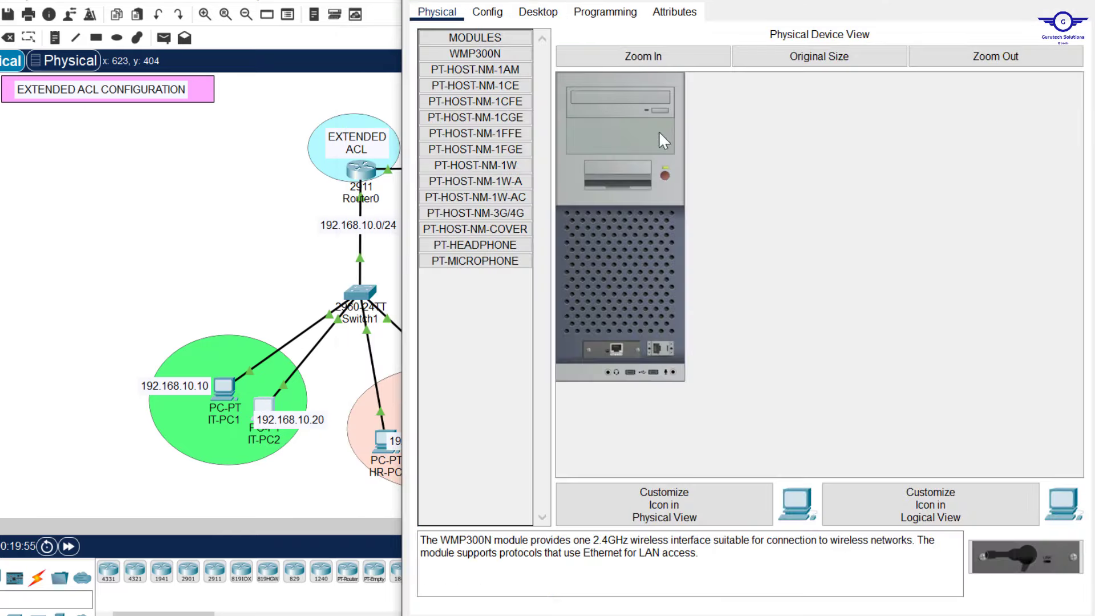
{"action": "left_click", "coordinate": [538, 12]}
{"action": "left_click", "coordinate": [872, 66]}
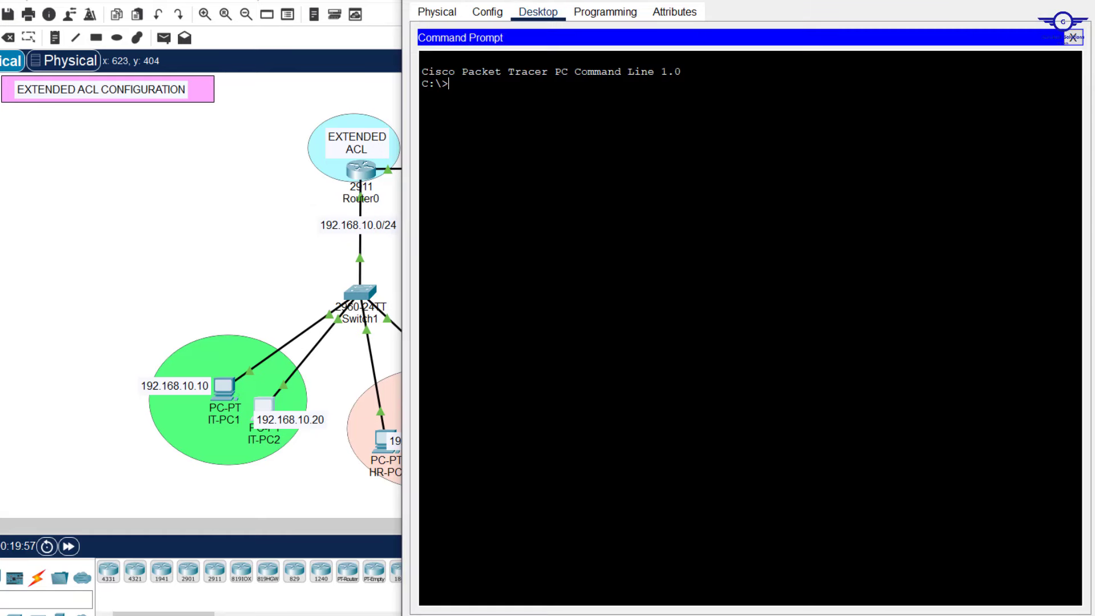
{"action": "type", "text": "ping 10.10.10.20"}
{"action": "key", "text": "Return"}
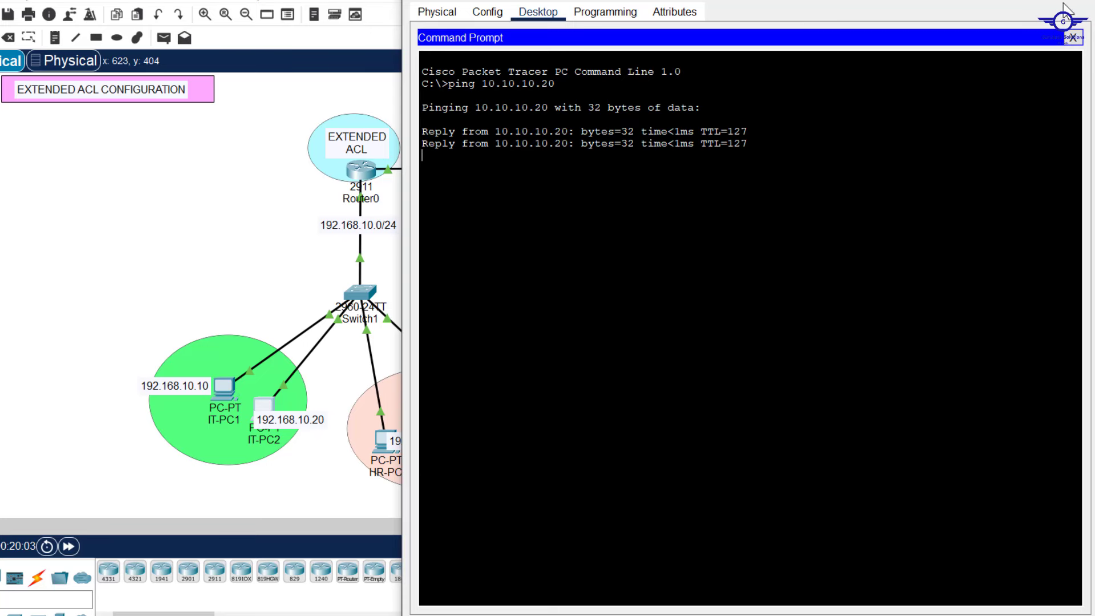
{"action": "left_click", "coordinate": [1085, 1]}
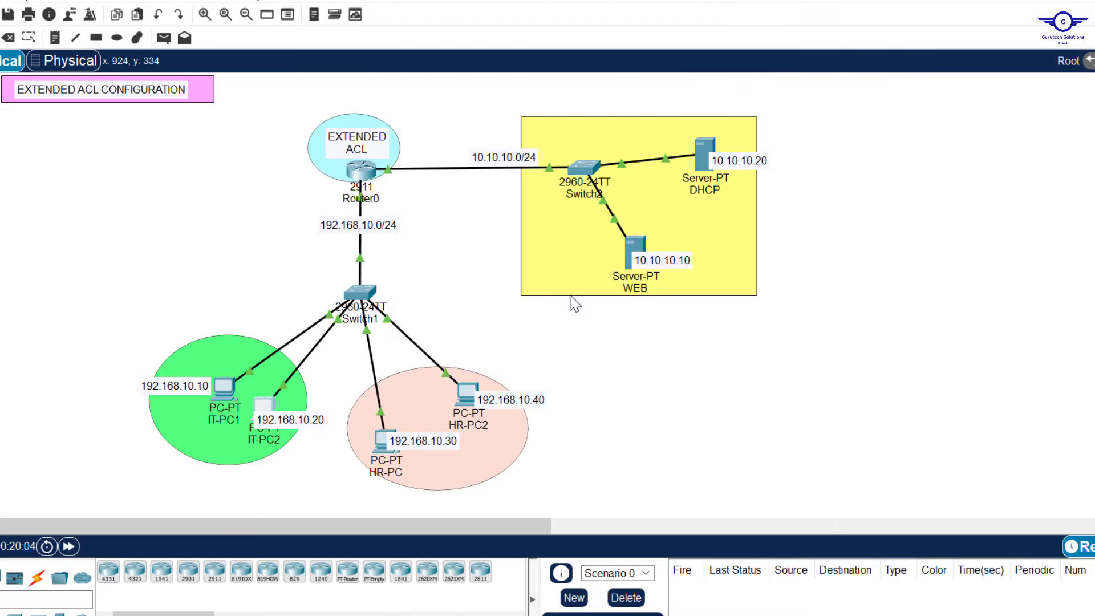
Step: Ping the DHCP server at 10.10.10.20 from HR-PC's command prompt and return to the topology
{"action": "left_click", "coordinate": [385, 451]}
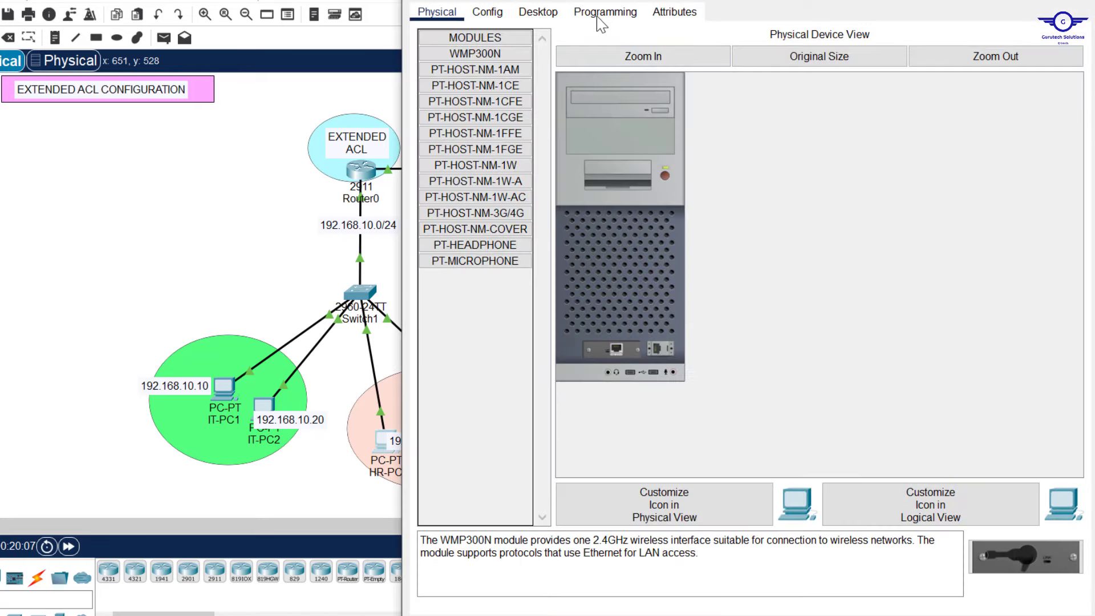
{"action": "left_click", "coordinate": [536, 12]}
{"action": "left_click", "coordinate": [864, 71]}
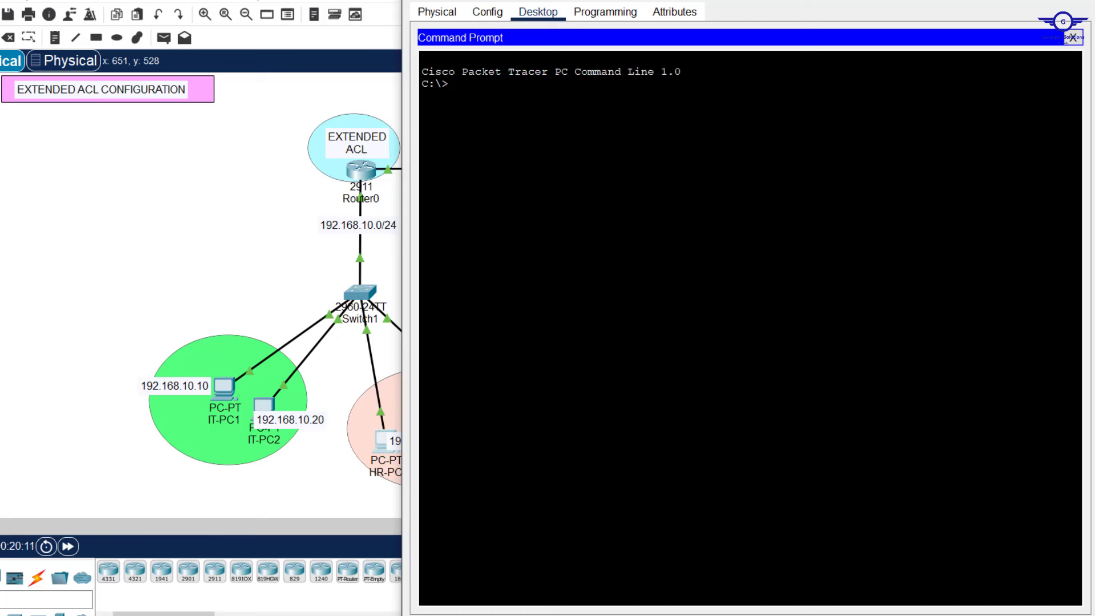
{"action": "type", "text": "ping 10.10.10.20"}
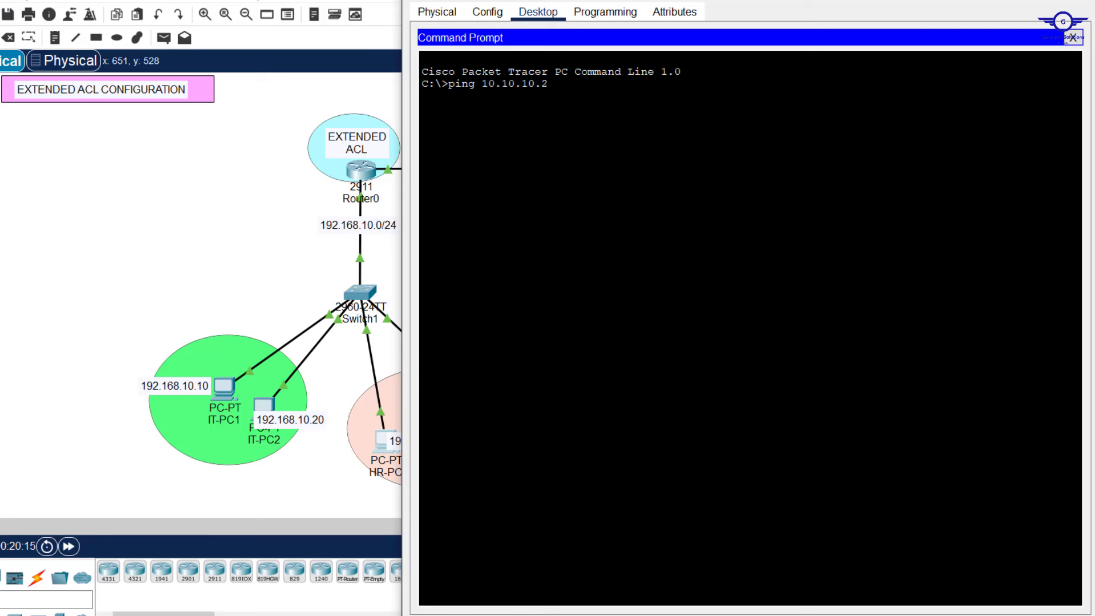
{"action": "key", "text": "Return"}
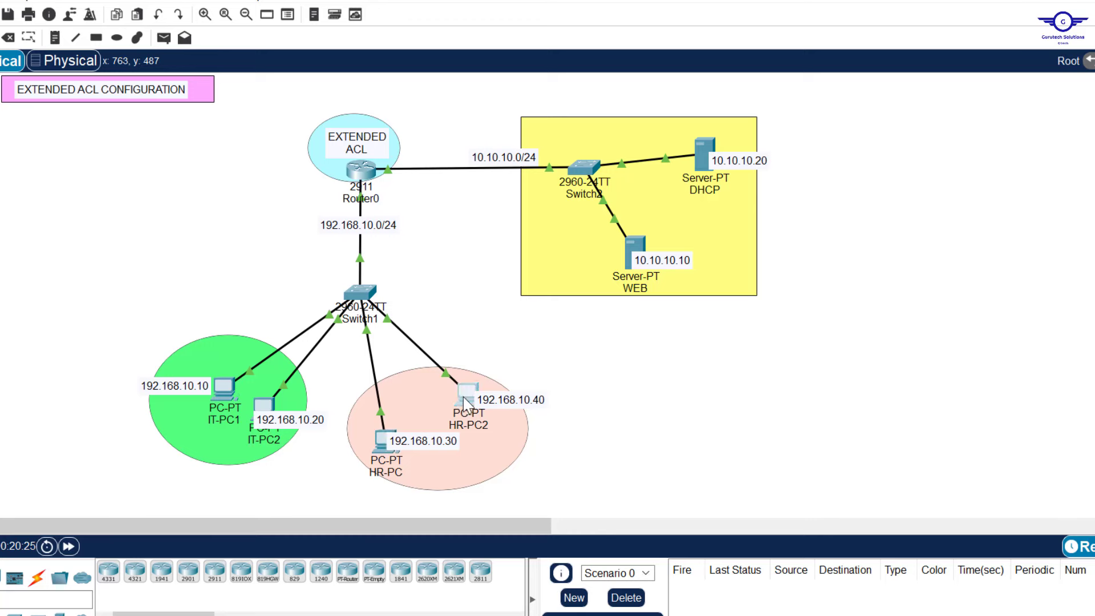
Step: Ping the DHCP server at 10.10.10.20 from HR-PC2's command prompt and return to the topology
{"action": "left_click", "coordinate": [463, 395]}
{"action": "key", "text": "Up"}
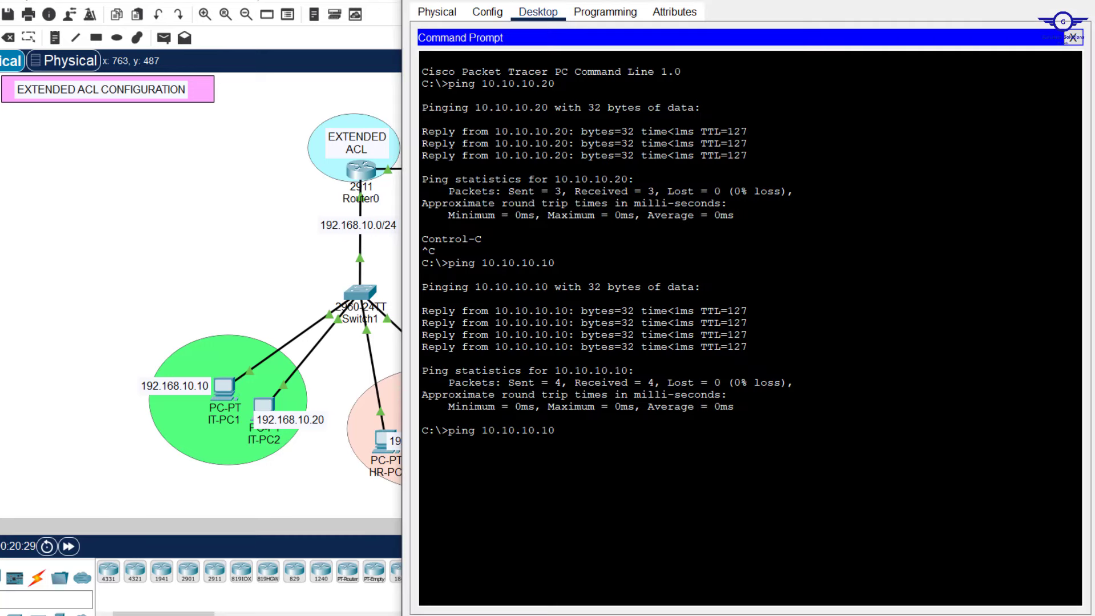
{"action": "key", "text": "Return"}
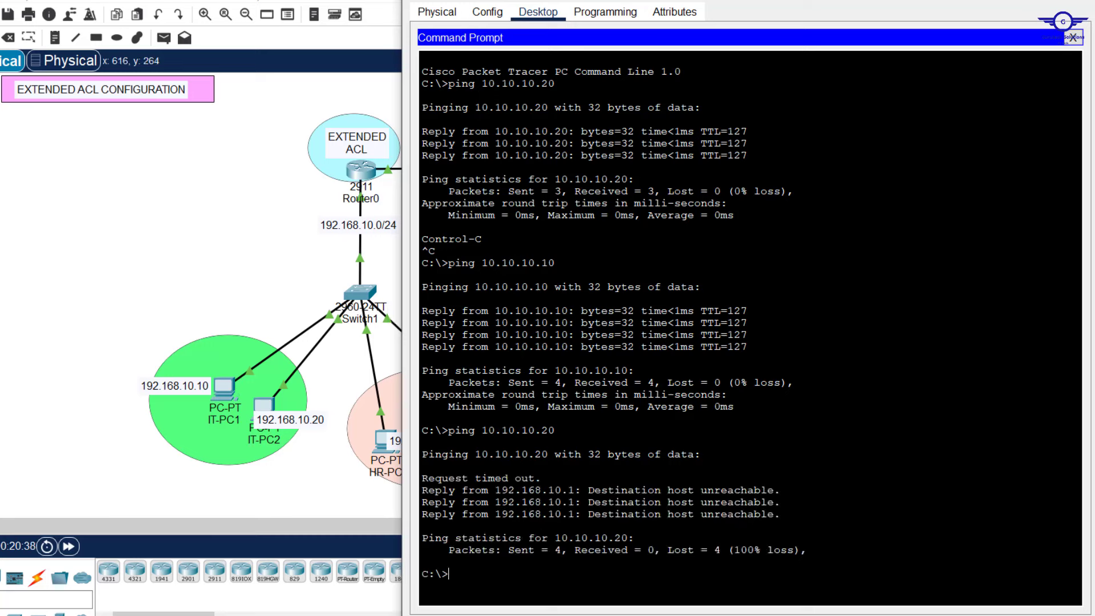
{"action": "left_click", "coordinate": [248, 252]}
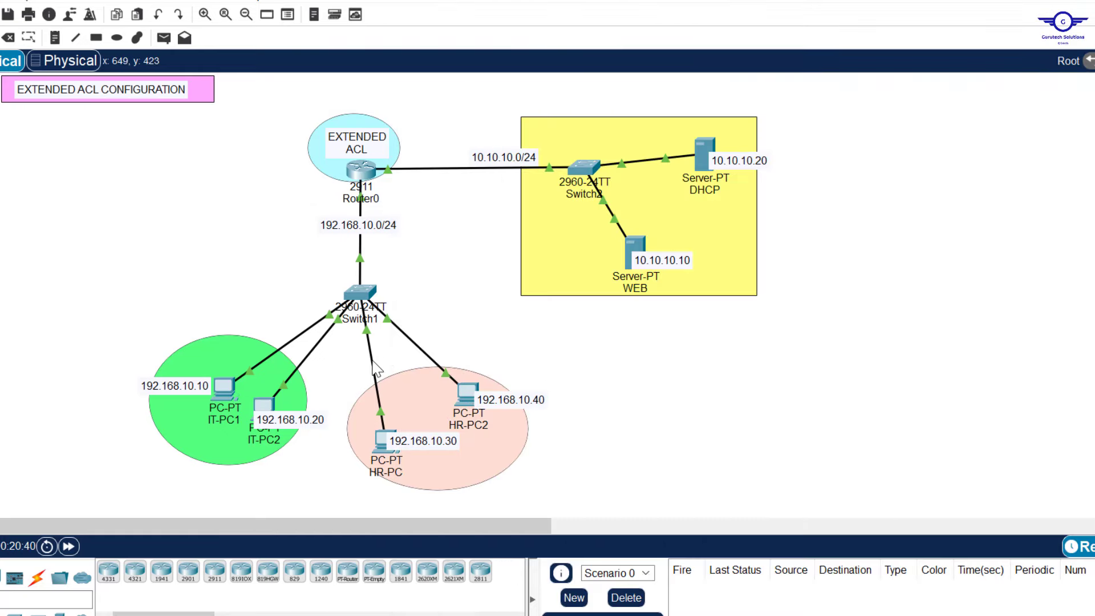
{"action": "left_click_drag", "start_coordinate": [351, 365], "coordinate": [575, 507]}
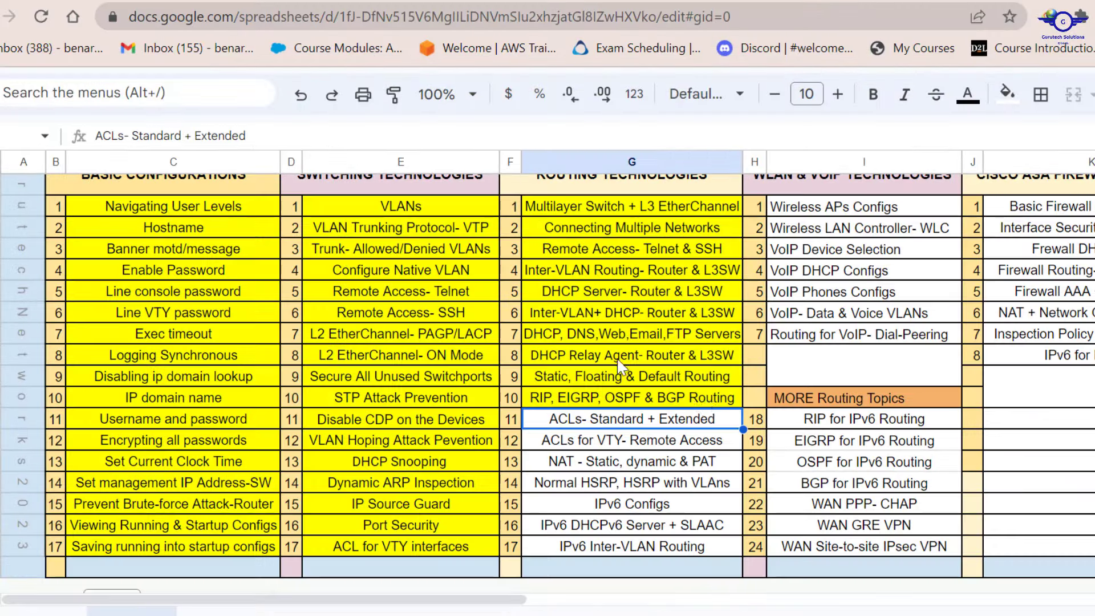
Step: In the Google Sheets topic list, fill the "ACLs- Standard + Extended" cell yellow and select "ACLs for VTY- Remote Access"
{"action": "left_click", "coordinate": [1022, 116]}
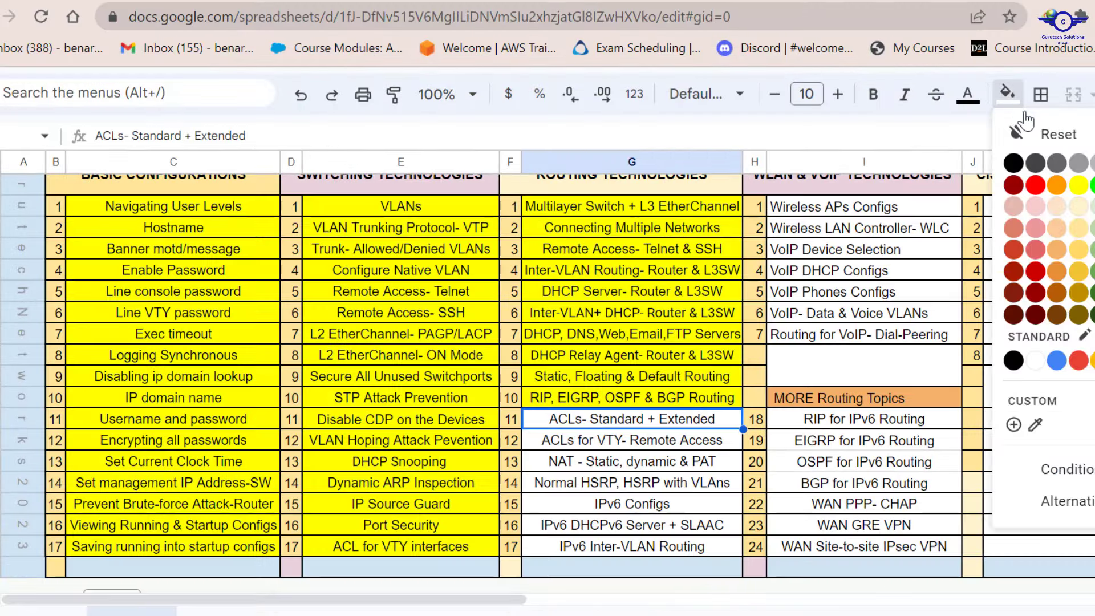
{"action": "left_click", "coordinate": [1077, 184]}
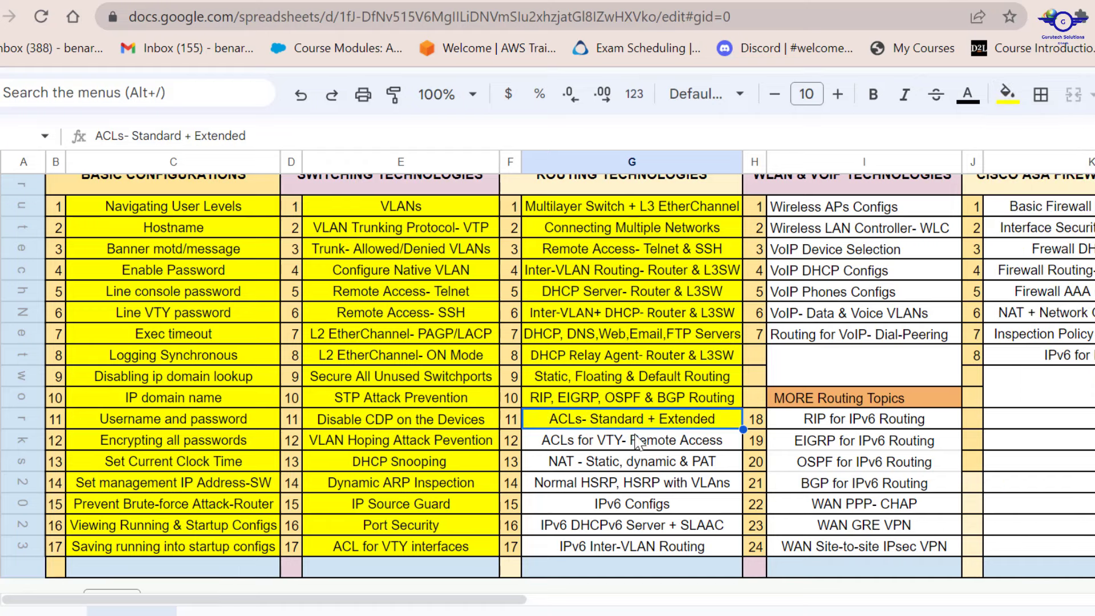
{"action": "left_click", "coordinate": [612, 445]}
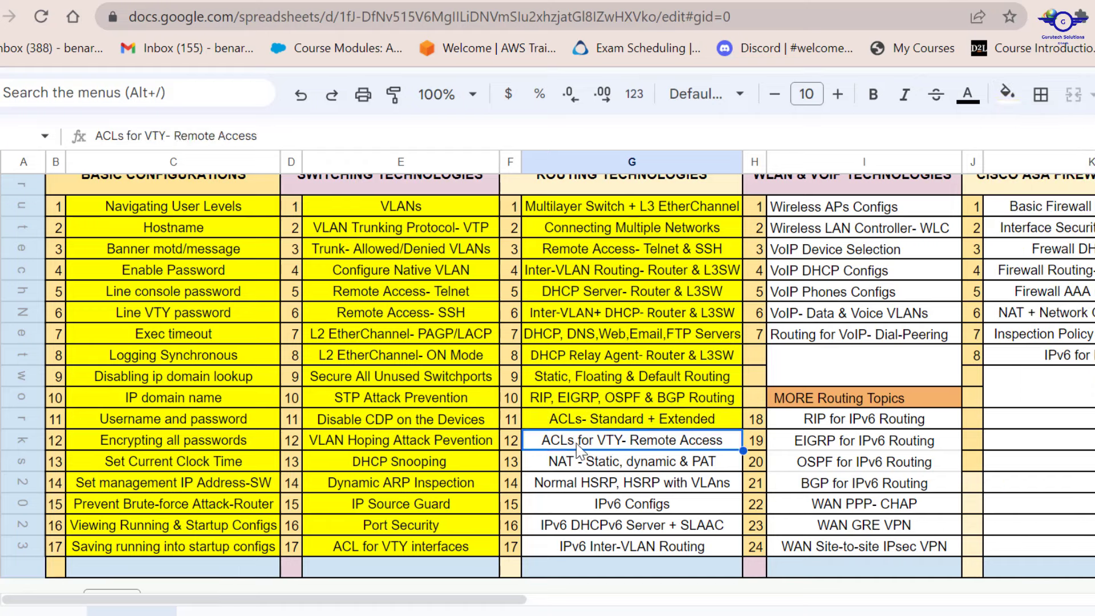